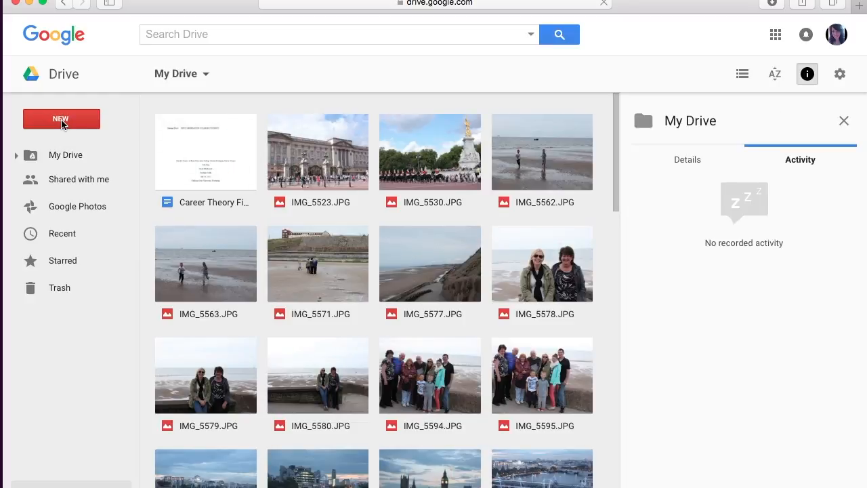
# Step: Create a new blank Google Form from the Google Drive New menu
pyautogui.click(61, 119)
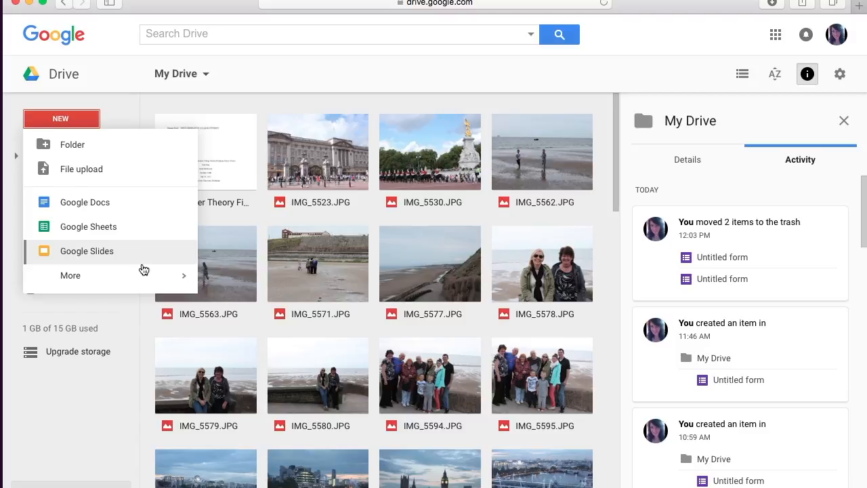
pyautogui.moveTo(181, 276)
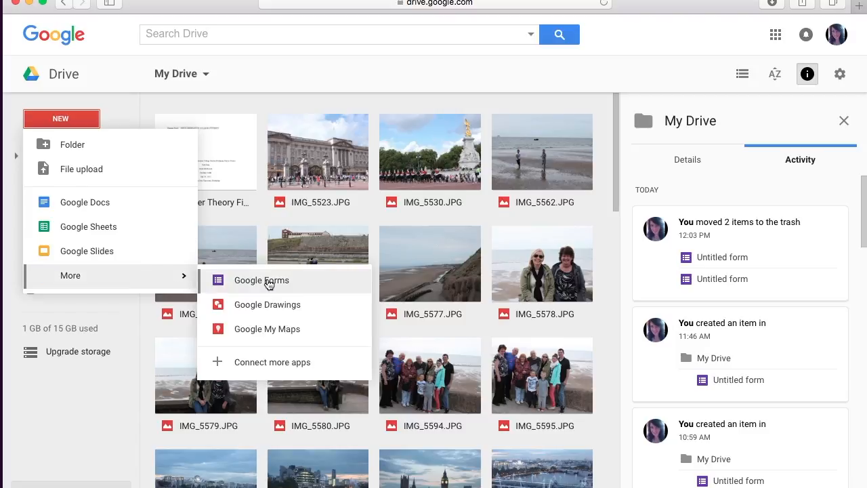
pyautogui.click(269, 281)
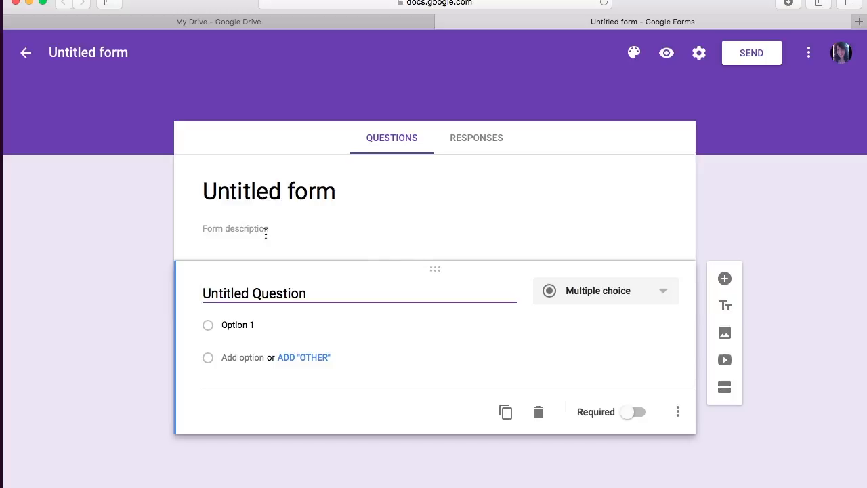
# Step: Change the form title from 'Untitled form' to 'Order form'
pyautogui.click(313, 192)
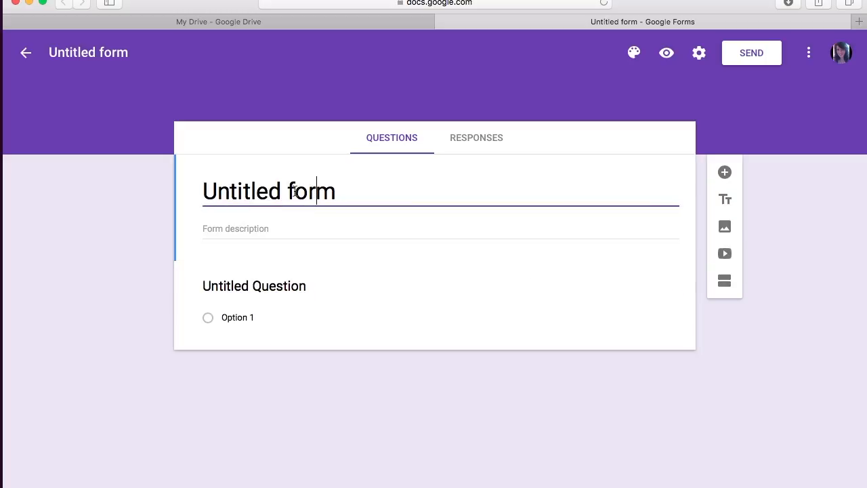
pyautogui.press('BackSpace')
pyautogui.press('BackSpace')
pyautogui.press('BackSpace')
pyautogui.press('BackSpace')
pyautogui.press('BackSpace')
pyautogui.press('BackSpace')
pyautogui.press('BackSpace')
pyautogui.press('BackSpace')
pyautogui.press('BackSpace')
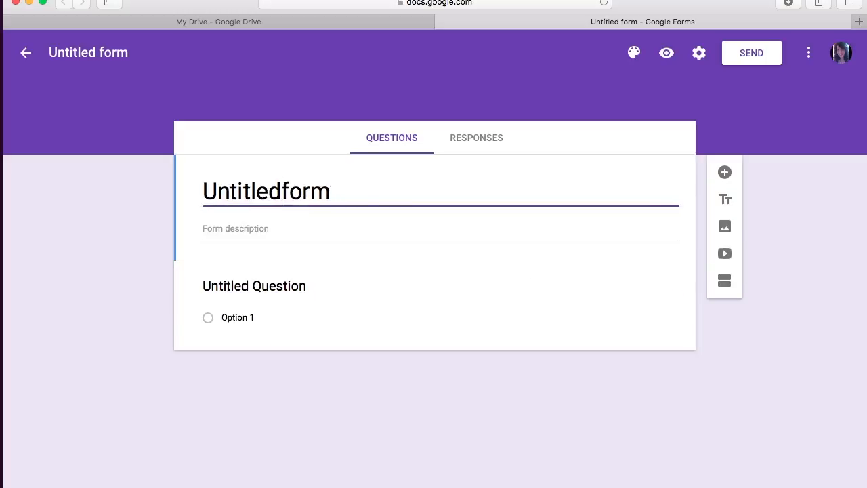
pyautogui.write('Order')
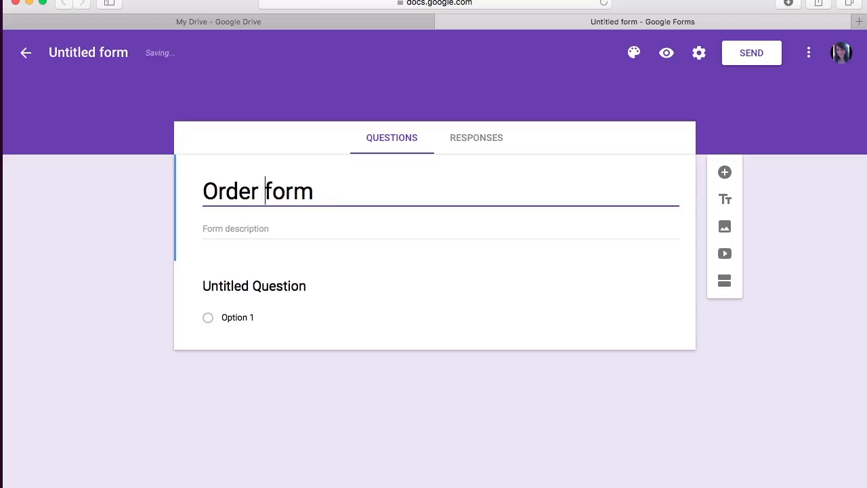
# Step: Add the description 'Thank you so much for your order and supporting my business!…'
pyautogui.click(273, 224)
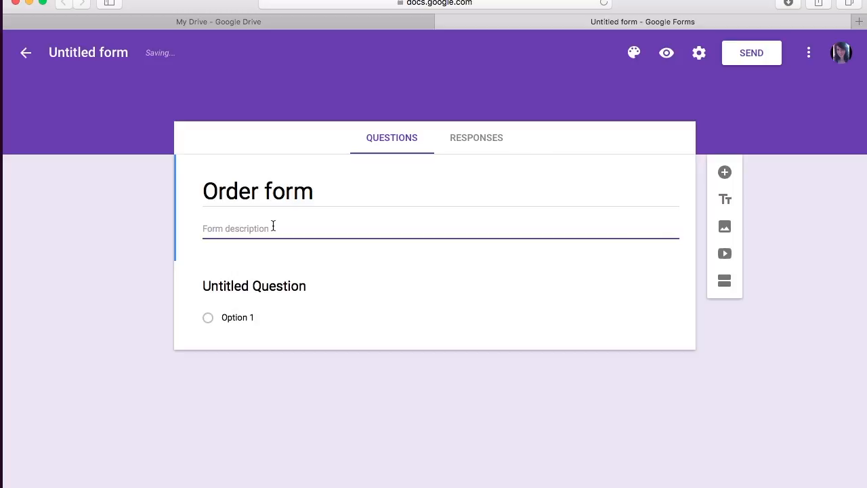
pyautogui.write('Thank You')
pyautogui.press('BackSpace')
pyautogui.press('BackSpace')
pyautogui.press('BackSpace')
pyautogui.write('you so much for your order and ')
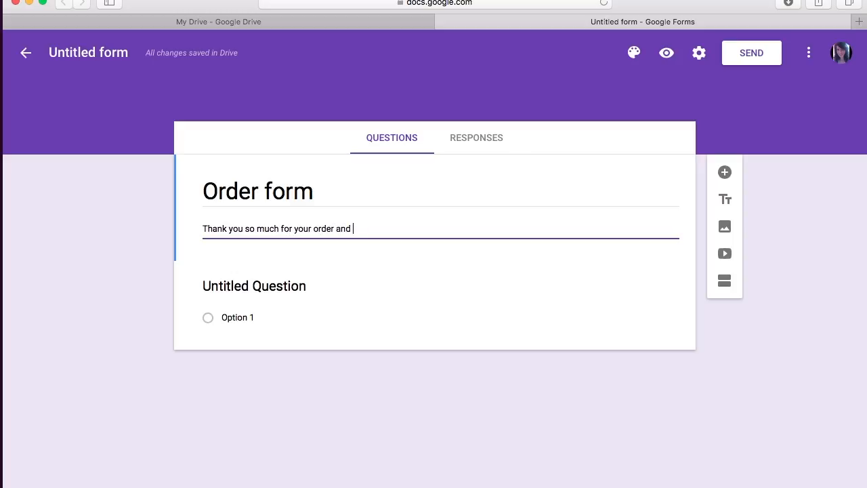
pyautogui.write('supporting my business! I am so excited')
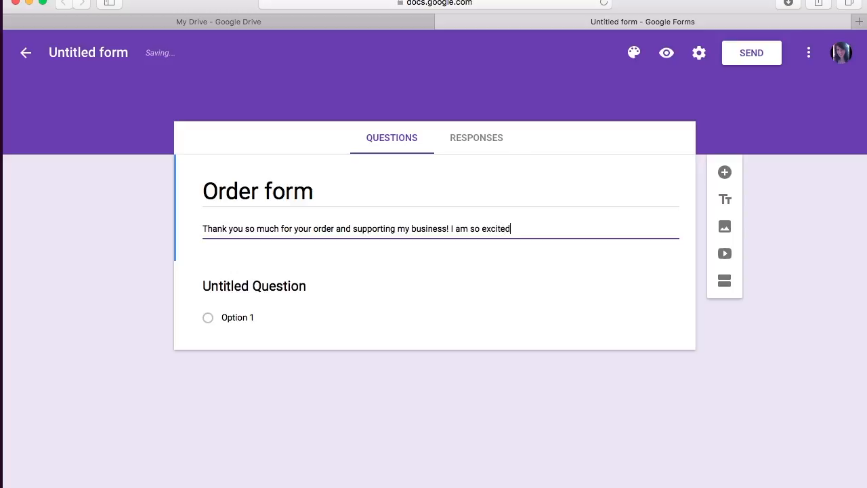
pyautogui.write(' for you to add these prodcuts')
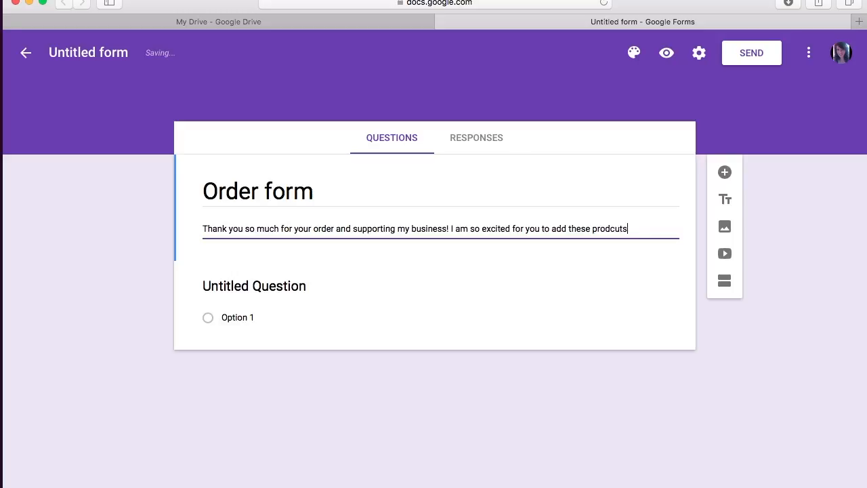
pyautogui.press('BackSpace')
pyautogui.press('BackSpace')
pyautogui.press('BackSpace')
pyautogui.press('BackSpace')
pyautogui.write('ucts to your makeup bag!')
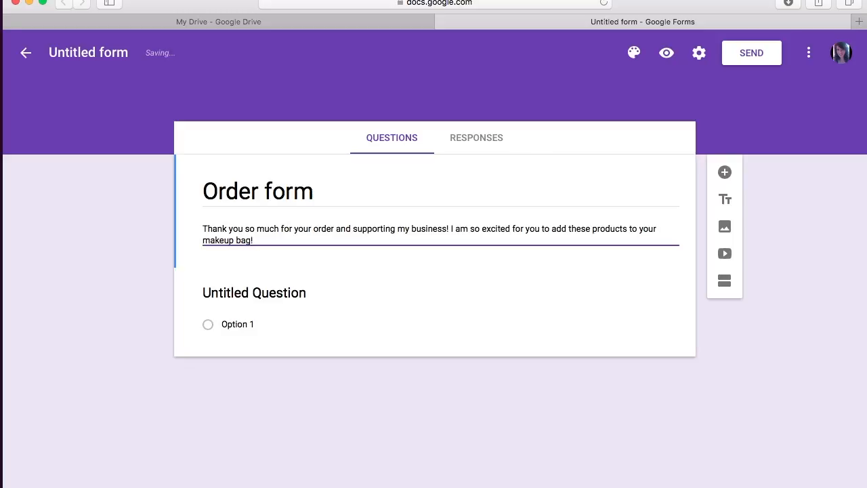
# Step: Make the first question a required short-answer question titled 'Name'
pyautogui.click(275, 293)
pyautogui.tripleClick(275, 292)
pyautogui.write('Name')
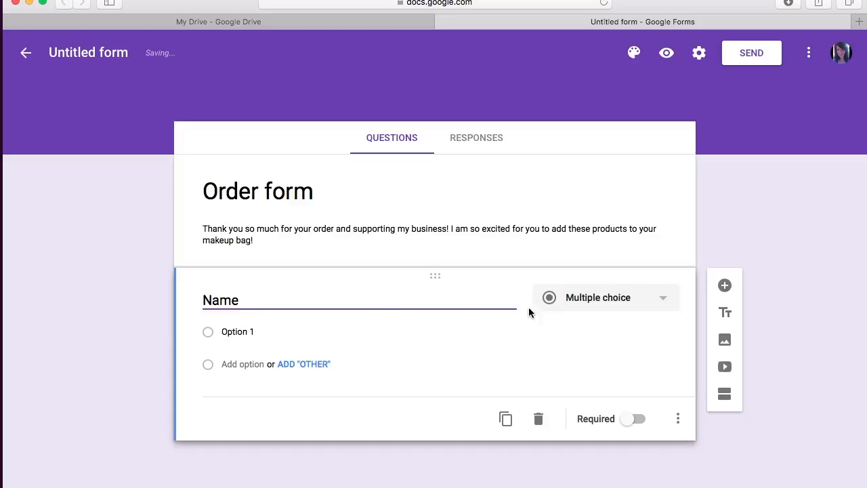
pyautogui.click(663, 305)
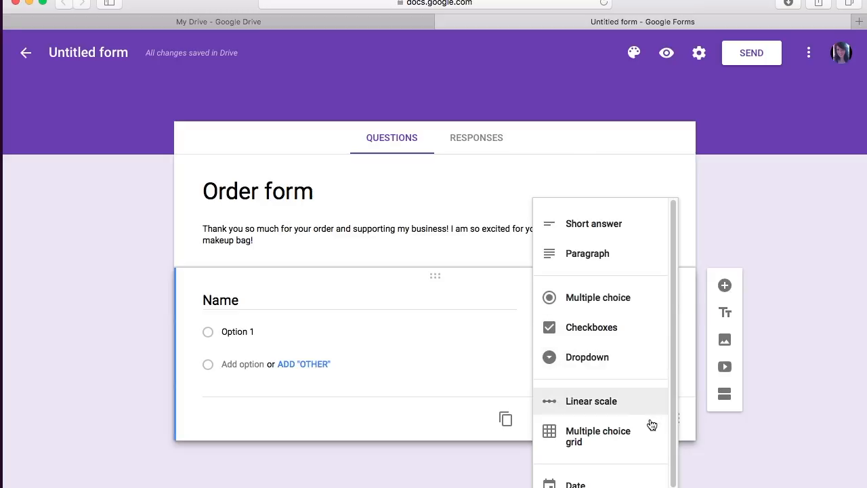
pyautogui.scroll(-1, 603, 406)
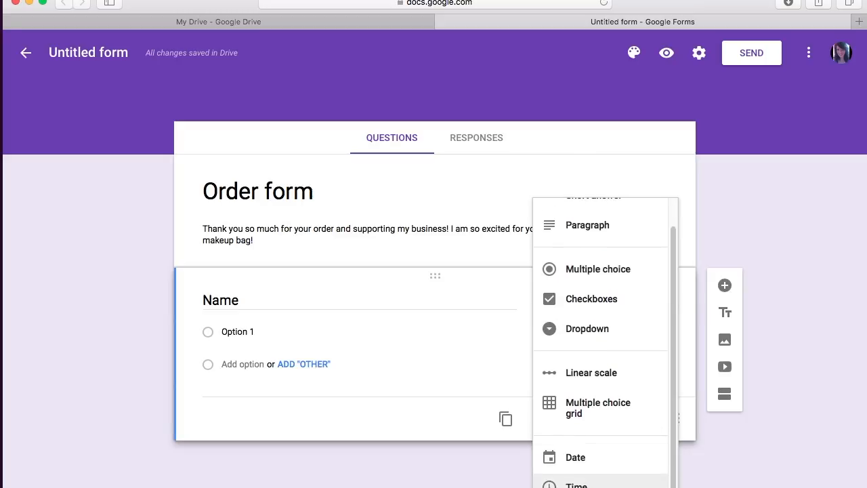
pyautogui.scroll(1, 651, 274)
pyautogui.click(636, 232)
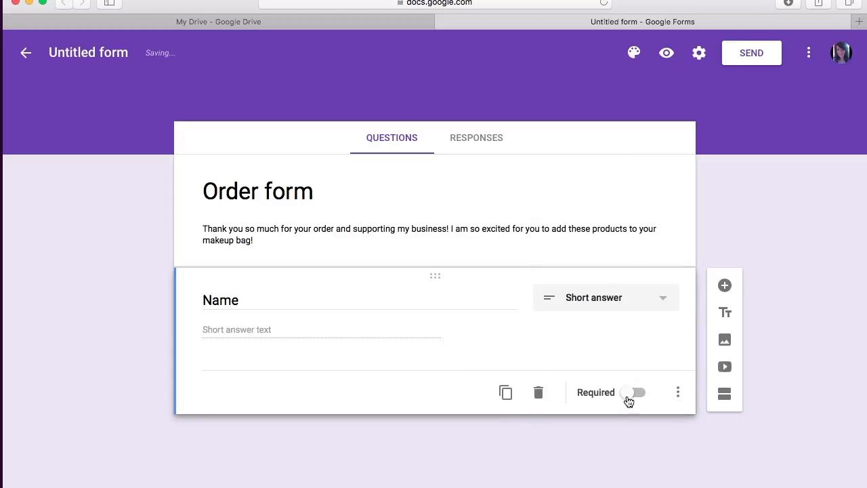
pyautogui.click(631, 400)
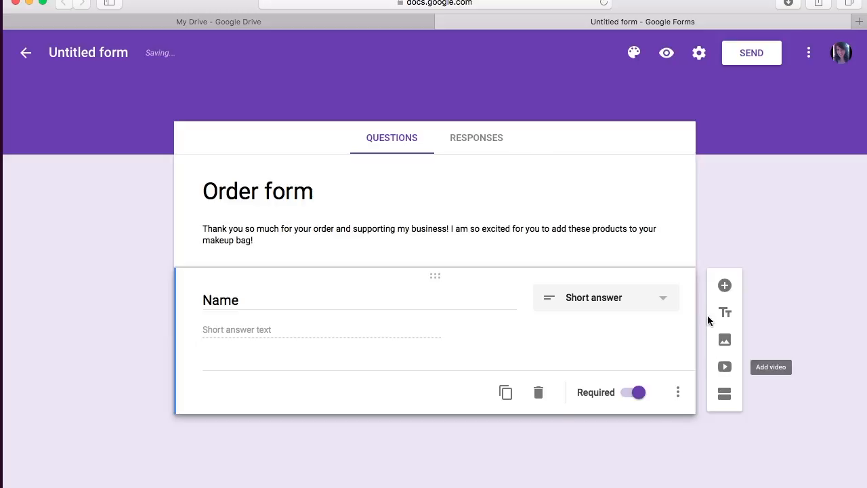
# Step: Add a required short-answer 'Email' question below Name
pyautogui.click(725, 285)
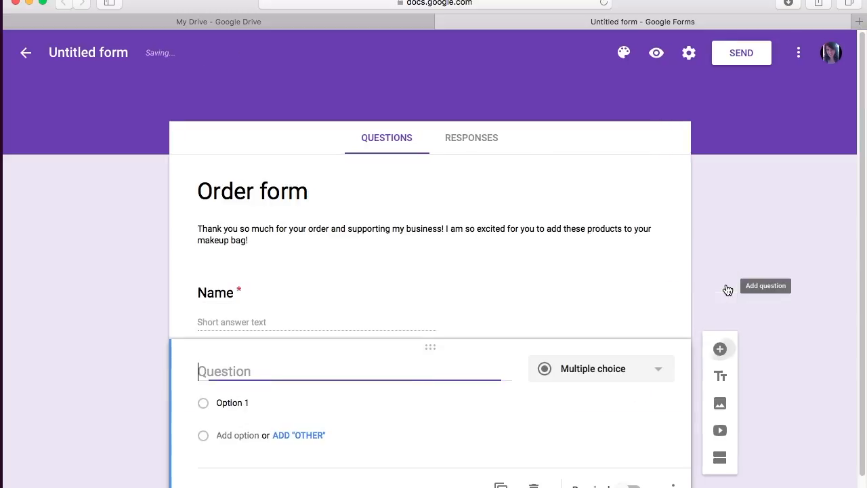
pyautogui.write('Email')
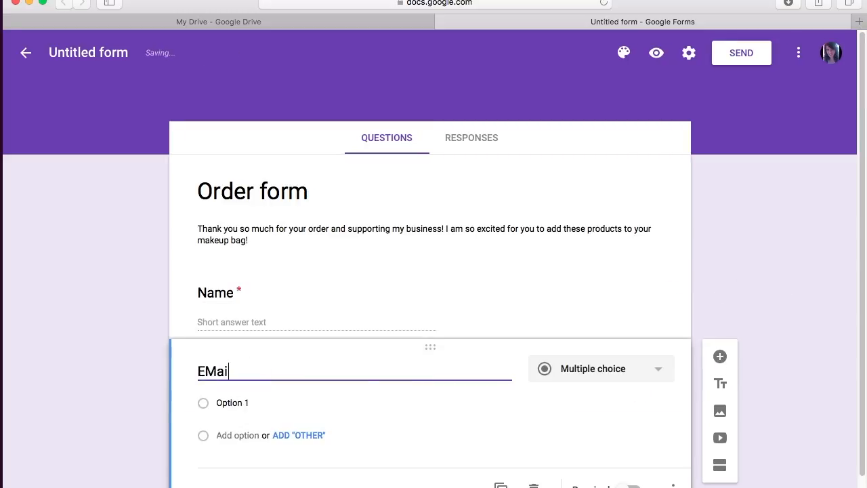
pyautogui.click(654, 365)
pyautogui.click(618, 296)
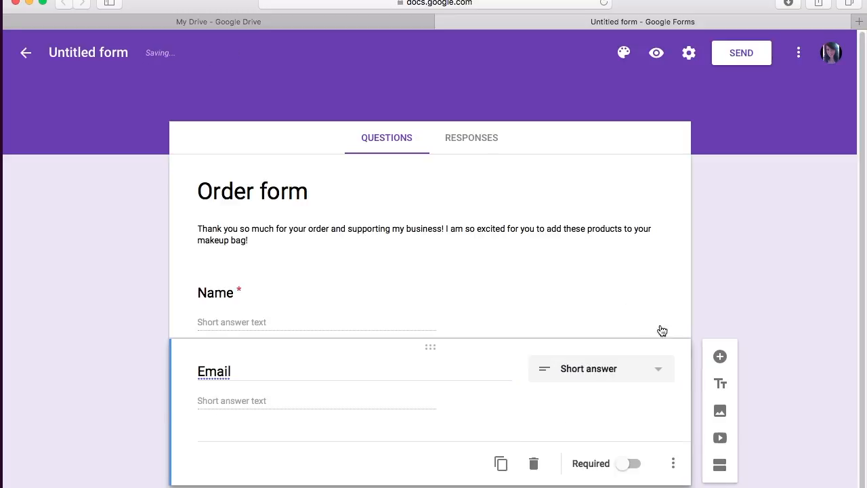
pyautogui.click(623, 467)
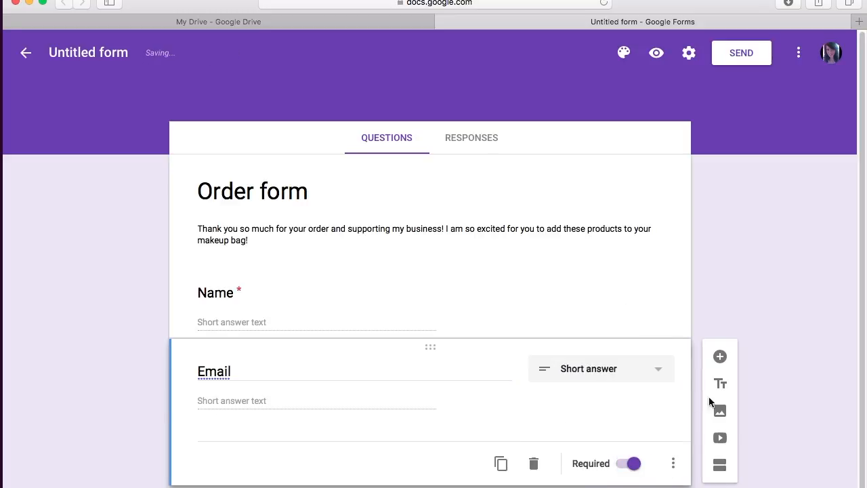
# Step: Add a required short-answer 'Mailing Address' question, then a blank question below it
pyautogui.click(720, 356)
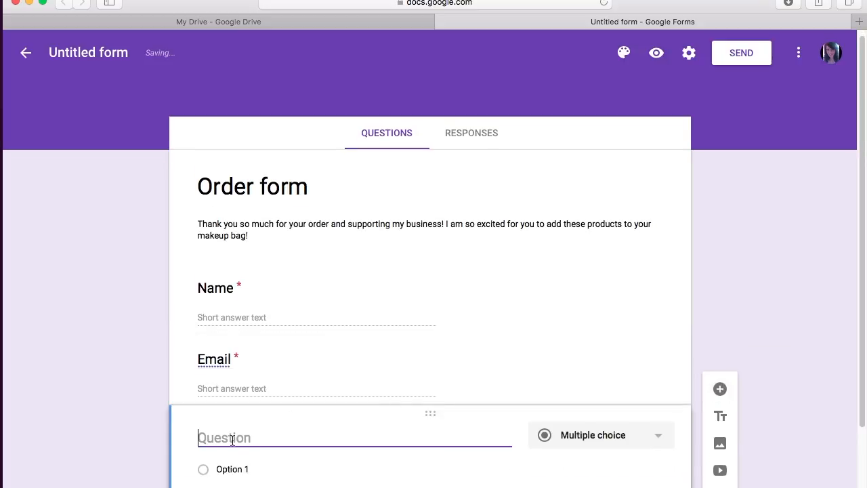
pyautogui.write('Mailing Address')
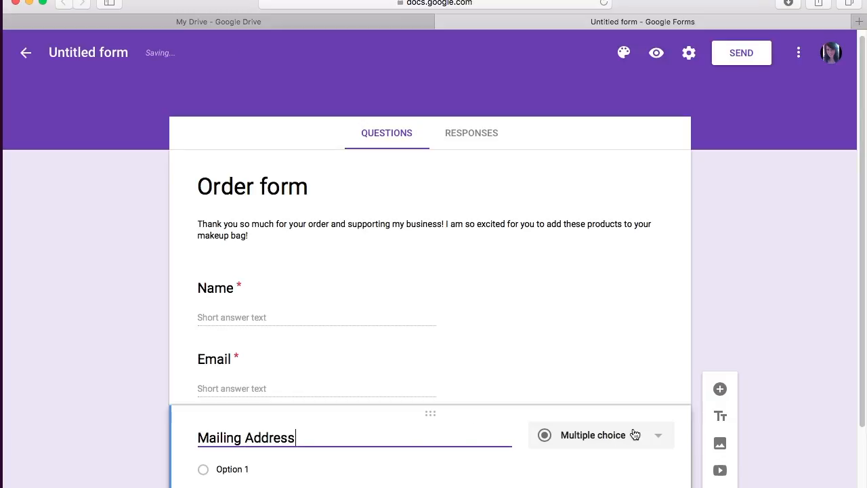
pyautogui.click(656, 435)
pyautogui.click(614, 362)
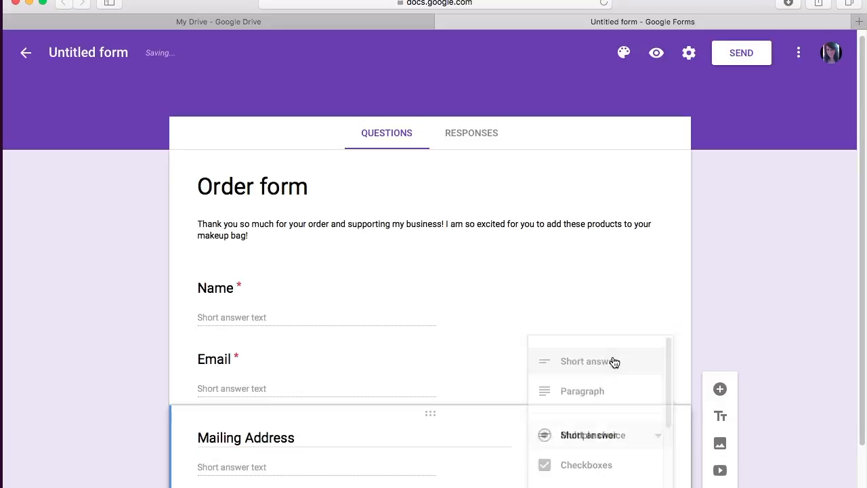
pyautogui.click(629, 450)
pyautogui.click(720, 342)
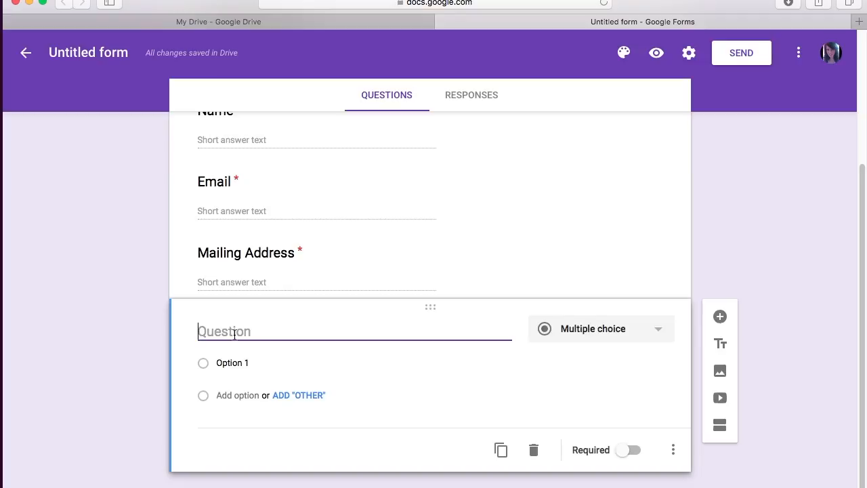
# Step: Title the question 'Products' with first option 'Kudos', removing the added Other choice
pyautogui.write('Produ')
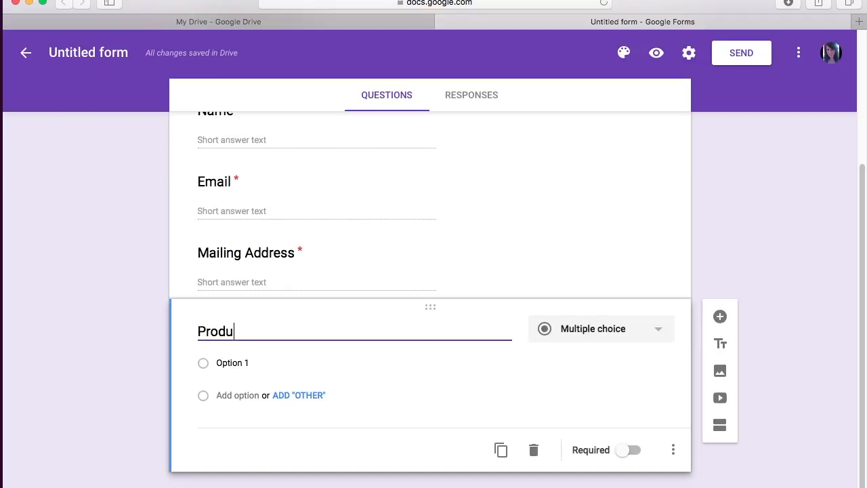
pyautogui.write('cts')
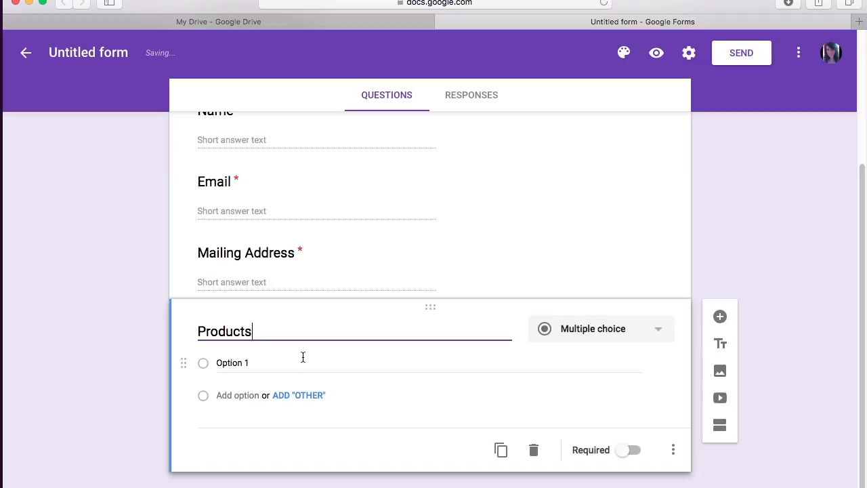
pyautogui.click(657, 333)
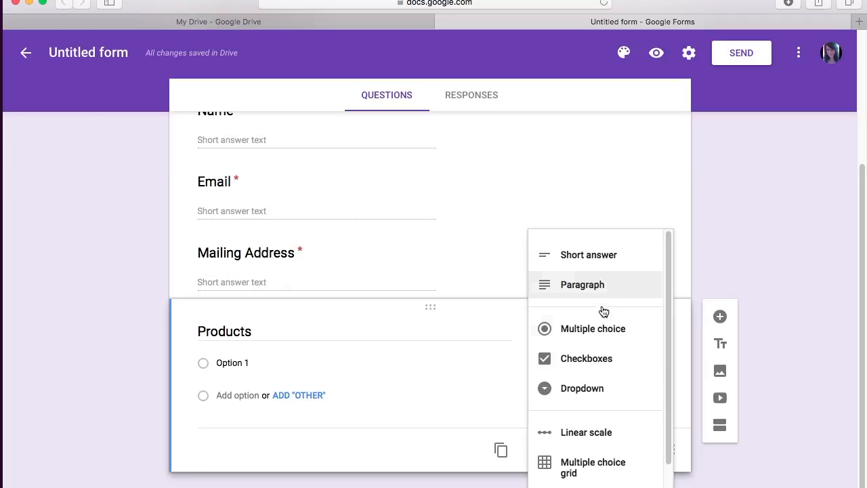
pyautogui.click(597, 333)
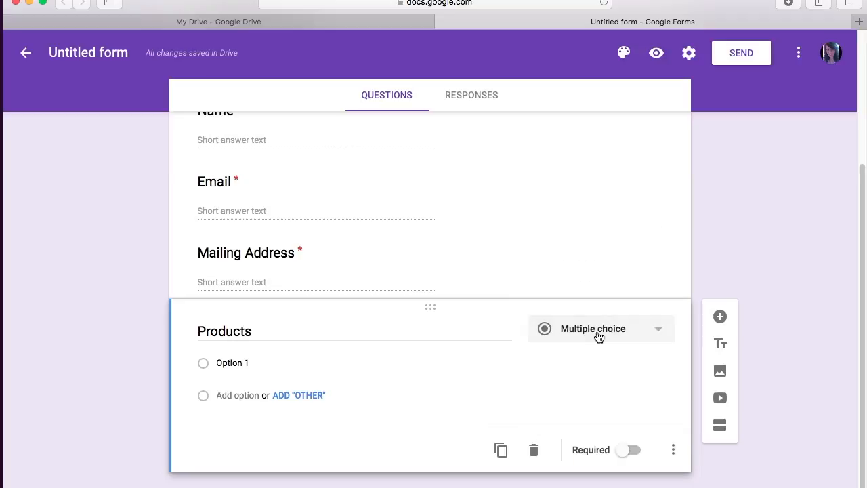
pyautogui.click(245, 363)
pyautogui.tripleClick(245, 363)
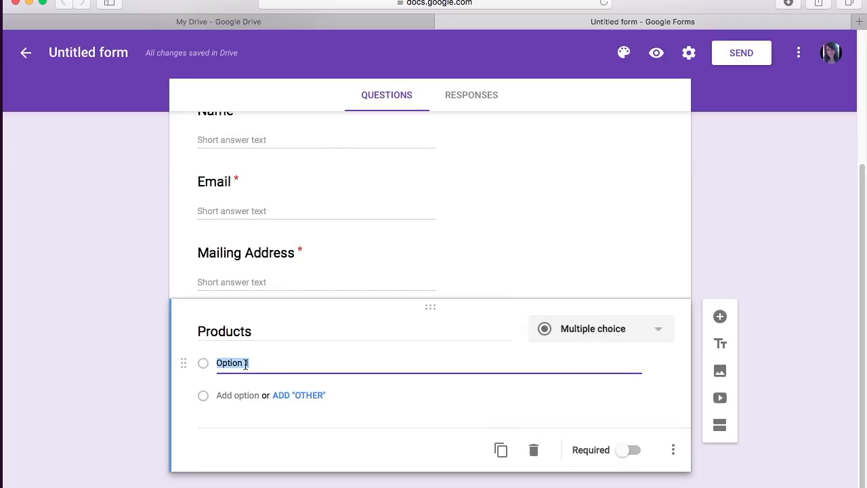
pyautogui.write('Kudos')
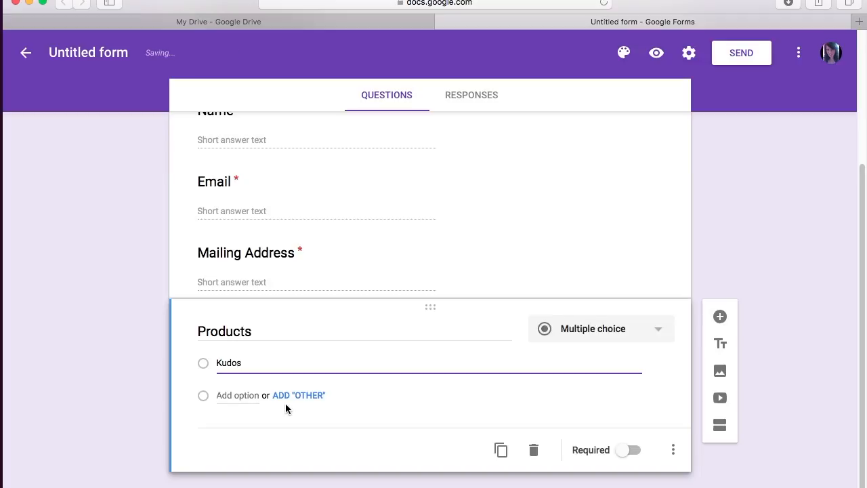
pyautogui.click(298, 397)
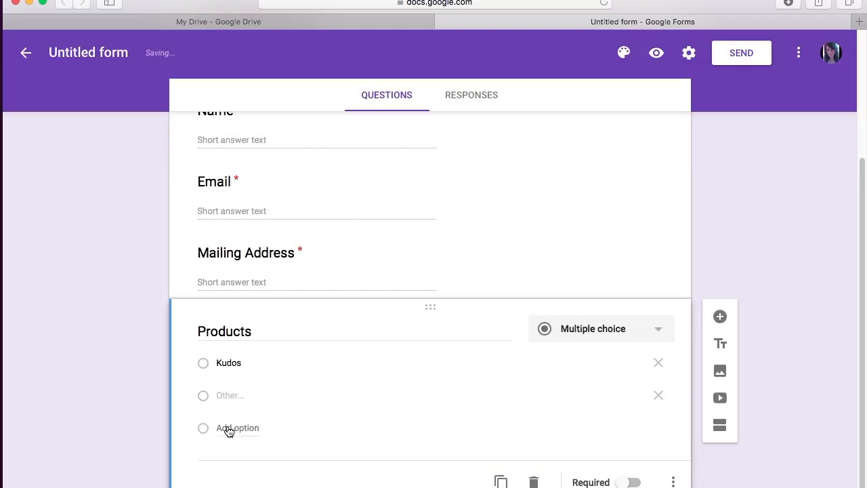
pyautogui.doubleClick(229, 396)
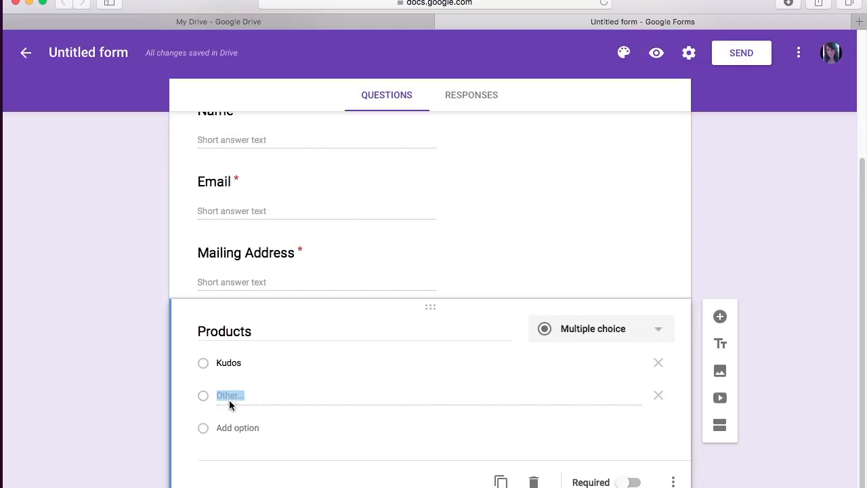
pyautogui.click(659, 394)
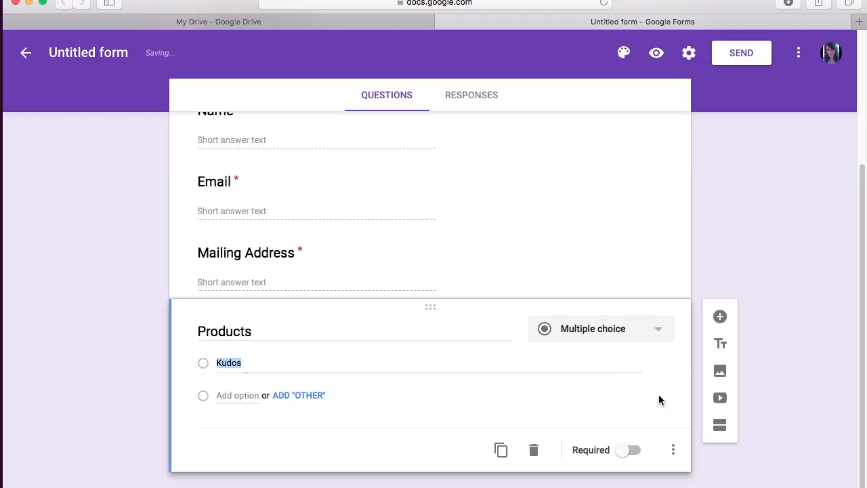
# Step: Add the options 'Lip Stick', 'Lip gloss' and 'Lip stain'
pyautogui.click(228, 397)
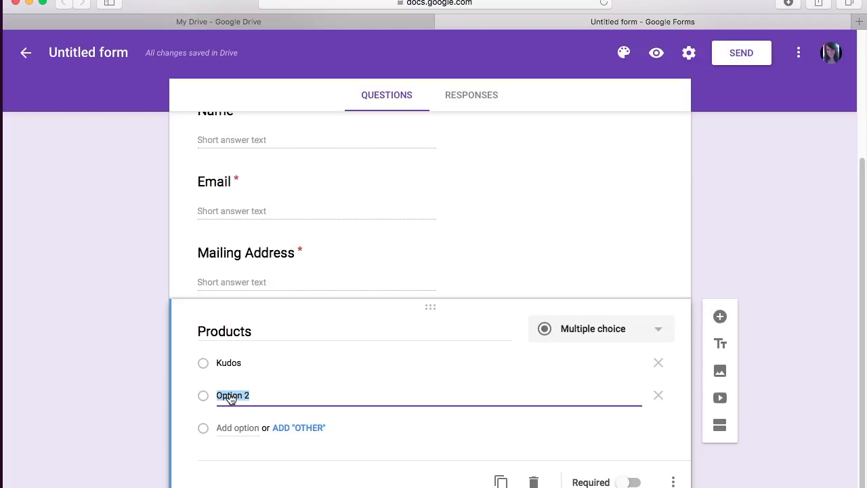
pyautogui.write('Llp Stci')
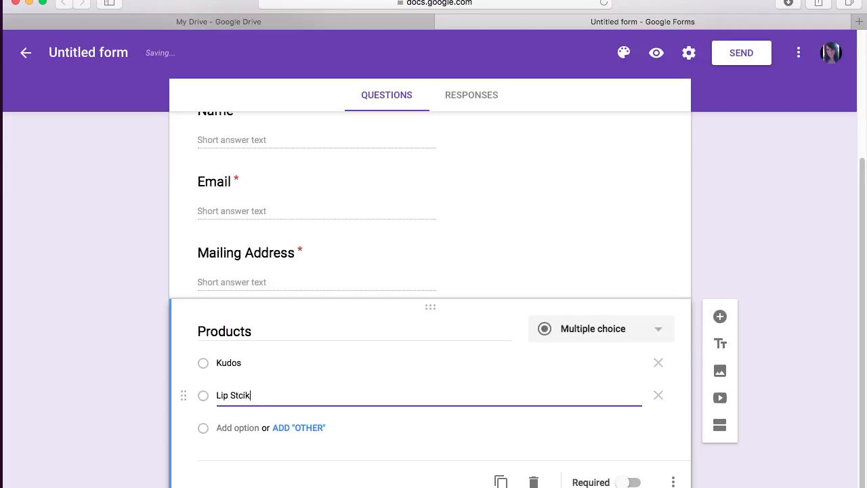
pyautogui.write('k')
pyautogui.click(239, 409)
pyautogui.click(235, 434)
pyautogui.write('Lips')
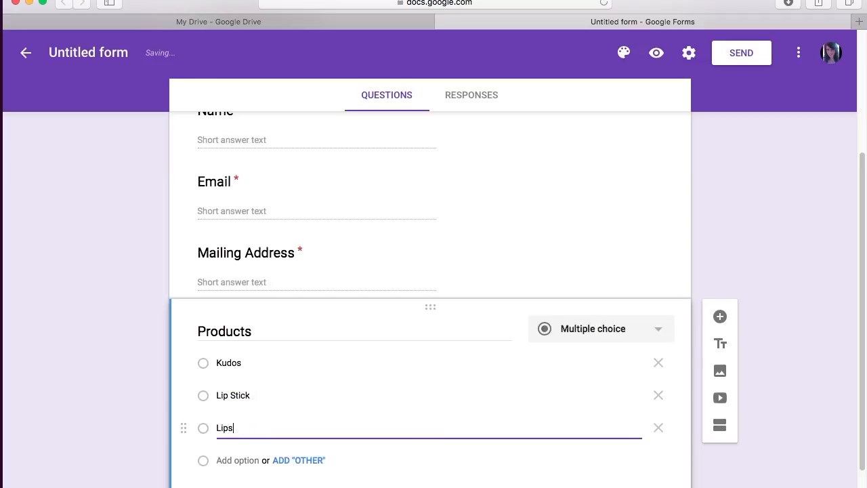
pyautogui.press('BackSpace')
pyautogui.write(' gloss')
pyautogui.press('Return')
pyautogui.write('Lip stain')
pyautogui.press('Return')
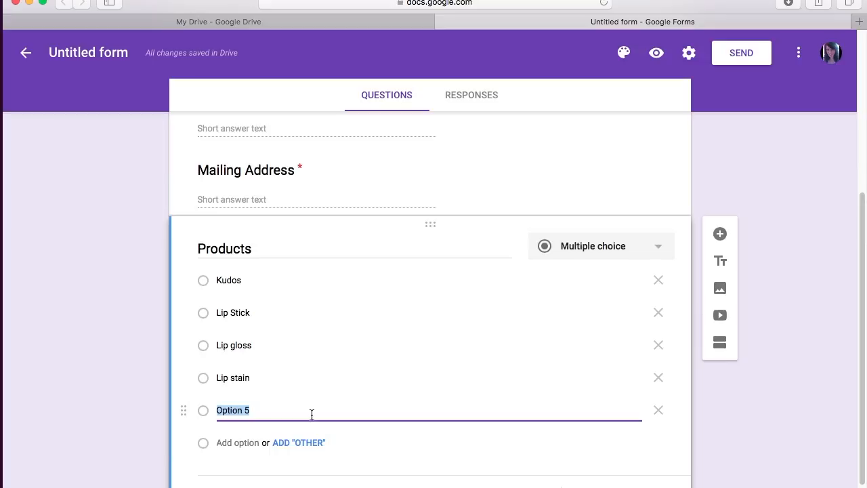
# Step: Change the Products question type to Checkboxes
pyautogui.click(659, 250)
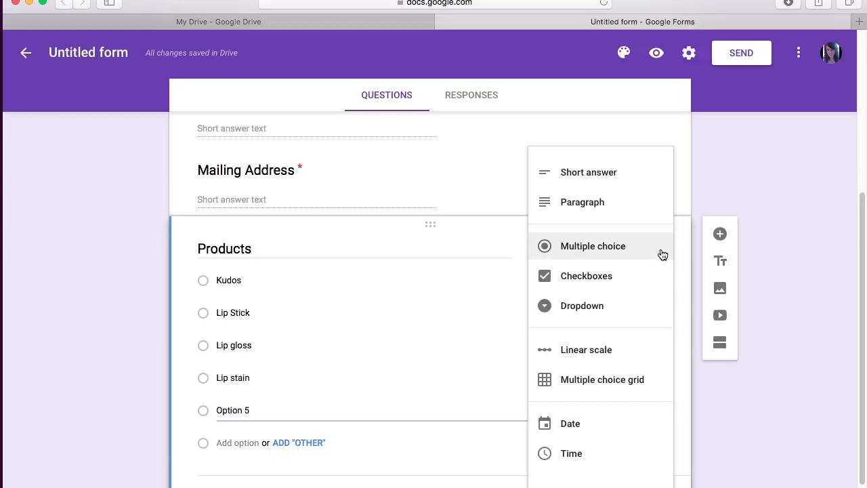
pyautogui.click(603, 282)
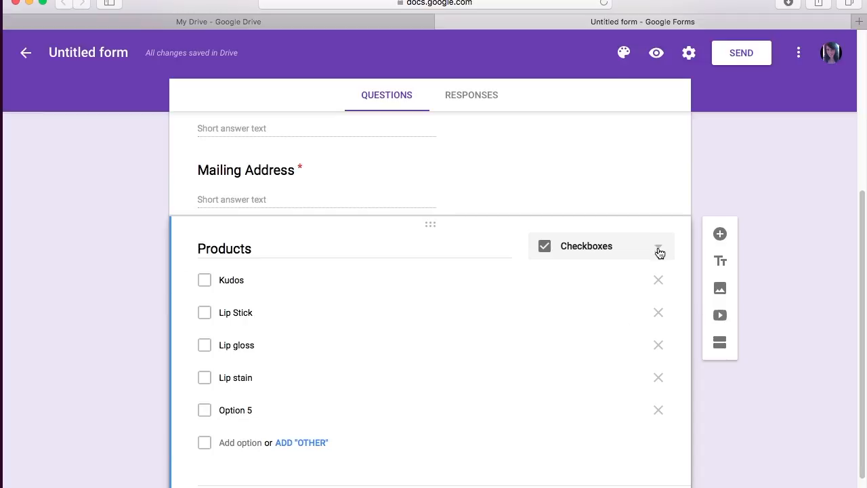
pyautogui.scroll(-2, 657, 298)
pyautogui.scroll(1, 656, 298)
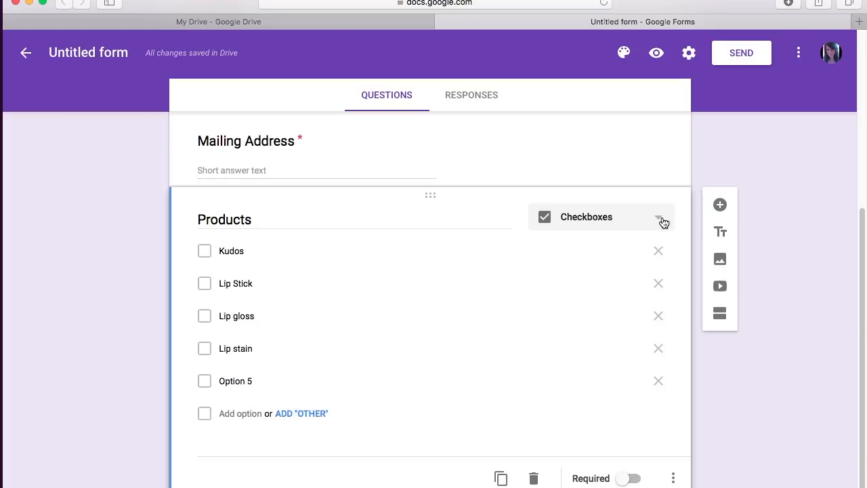
pyautogui.click(662, 222)
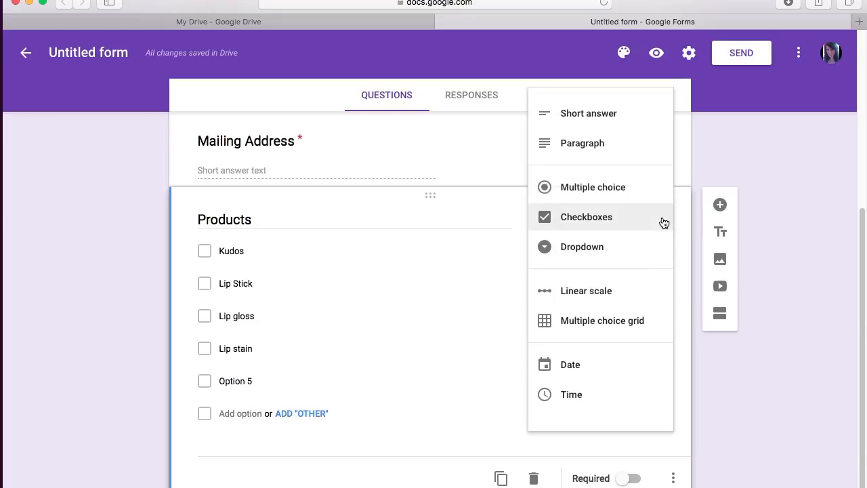
# Step: Try Dropdown, then set the Products question type to Multiple choice grid
pyautogui.click(602, 254)
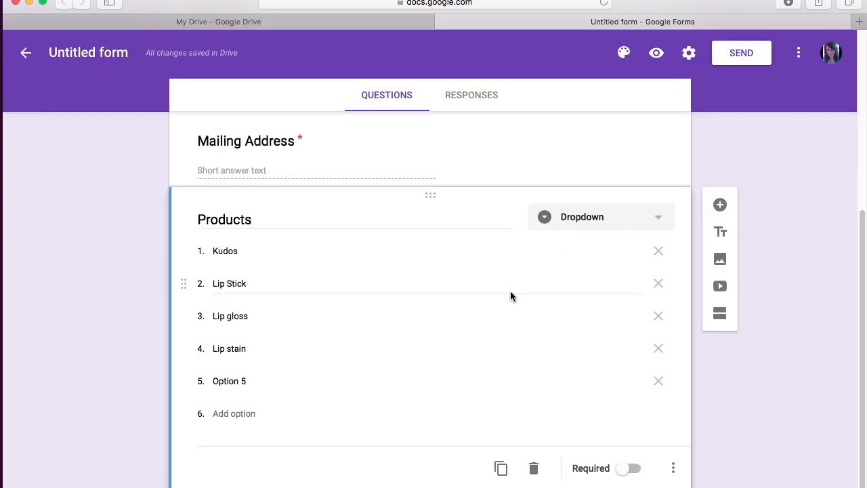
pyautogui.click(664, 219)
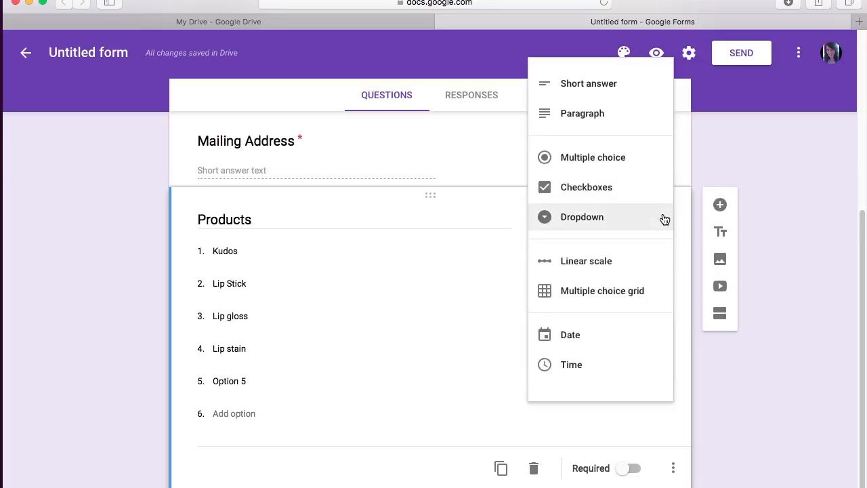
pyautogui.click(621, 295)
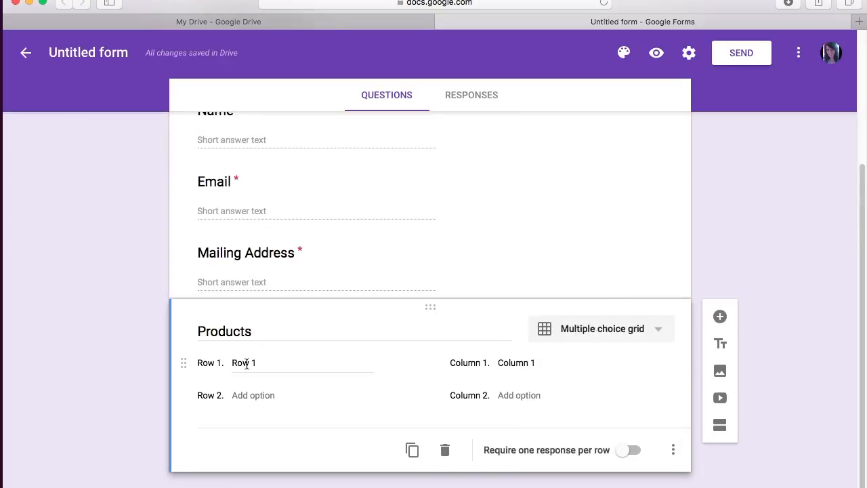
pyautogui.click(253, 363)
# Step: Label the first row 'Kudos' and retitle the grid question 'Colors'
pyautogui.tripleClick(254, 364)
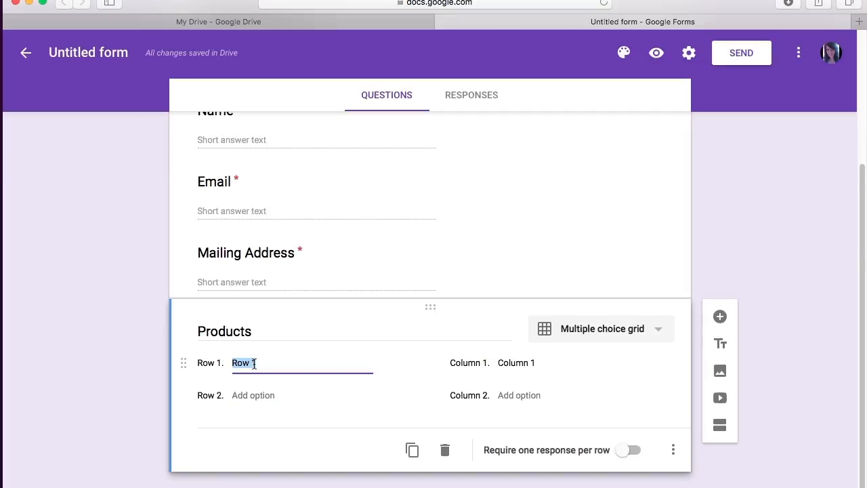
pyautogui.write('Kudos')
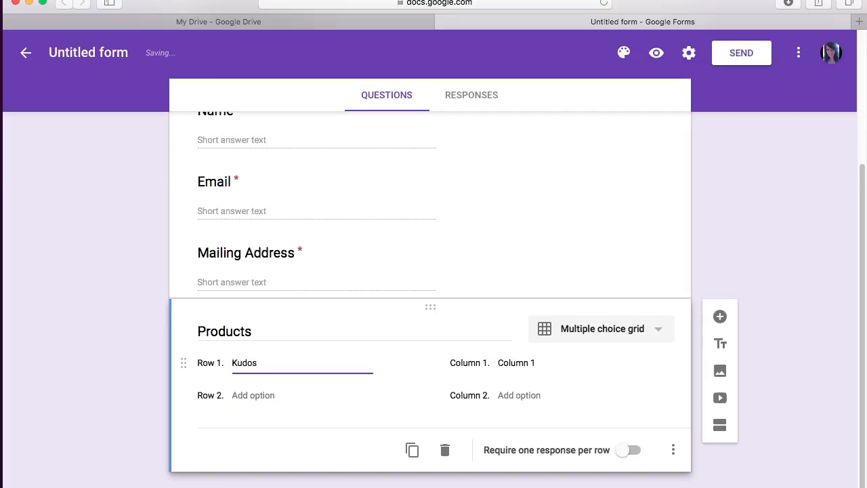
pyautogui.click(519, 363)
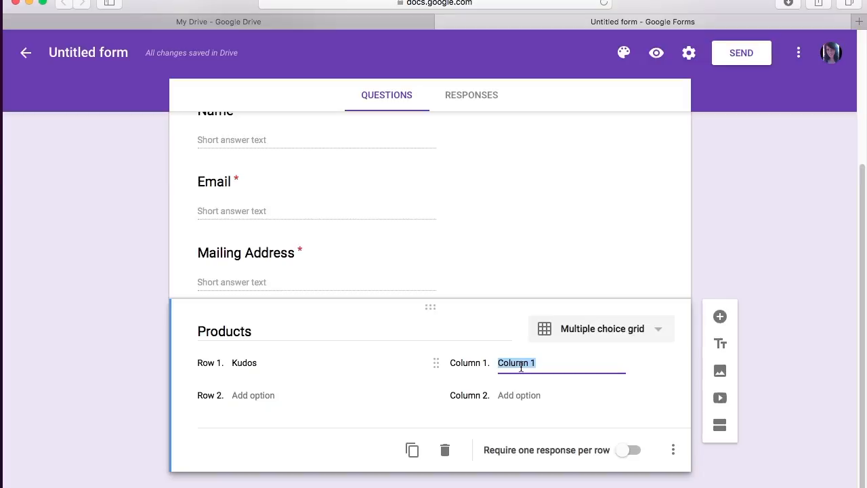
pyautogui.doubleClick(256, 334)
pyautogui.write('Foundation Color')
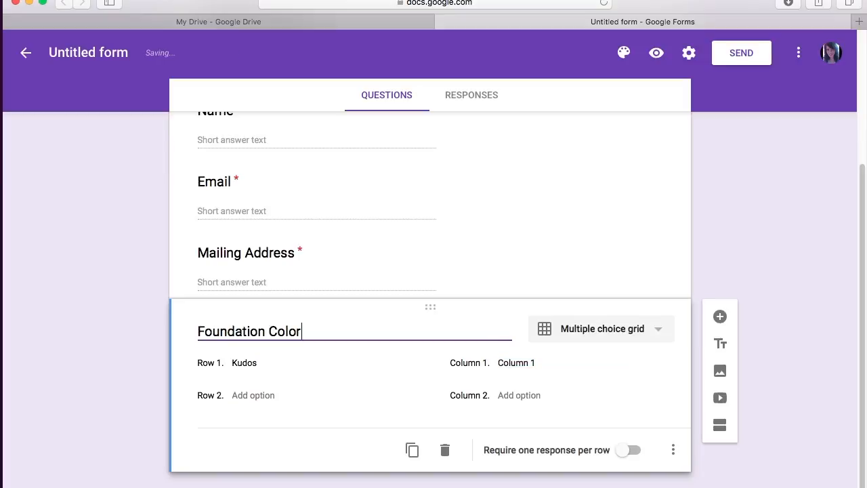
pyautogui.press('BackSpace')
pyautogui.press('BackSpace')
pyautogui.press('BackSpace')
pyautogui.press('BackSpace')
pyautogui.press('BackSpace')
pyautogui.press('BackSpace')
pyautogui.press('BackSpace')
pyautogui.press('BackSpace')
pyautogui.press('BackSpace')
pyautogui.press('BackSpace')
pyautogui.press('BackSpace')
pyautogui.press('BackSpace')
pyautogui.press('BackSpace')
pyautogui.press('BackSpace')
pyautogui.press('BackSpace')
pyautogui.write('Colors')
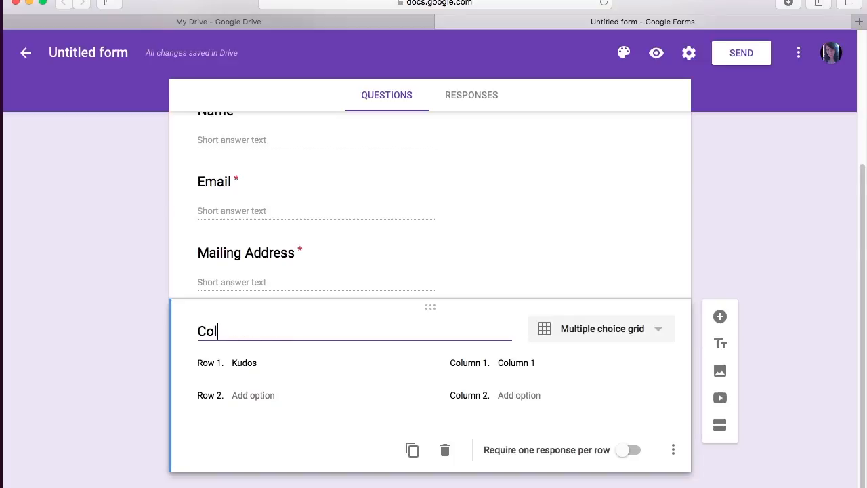
# Step: Set the row to 'Foundation', columns to 'Scarlet' and 'Organza', and require one response per row
pyautogui.click(256, 365)
pyautogui.doubleClick(256, 364)
pyautogui.write('Foundation')
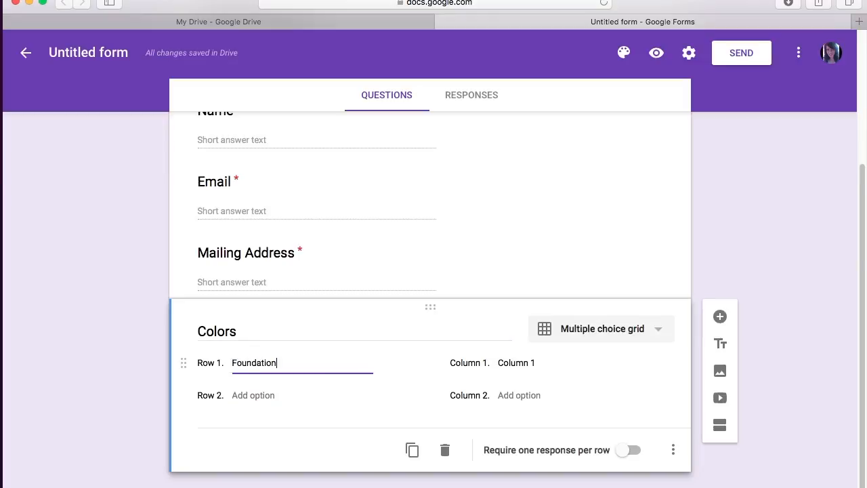
pyautogui.click(527, 368)
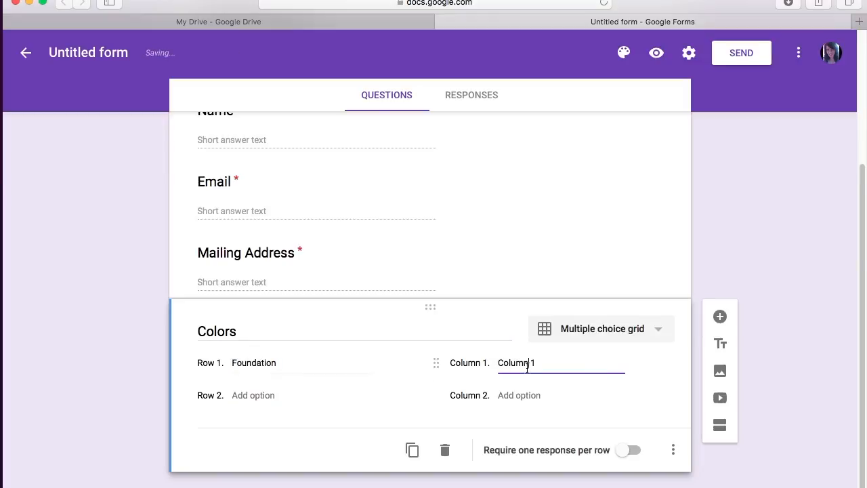
pyautogui.write('Scarlet')
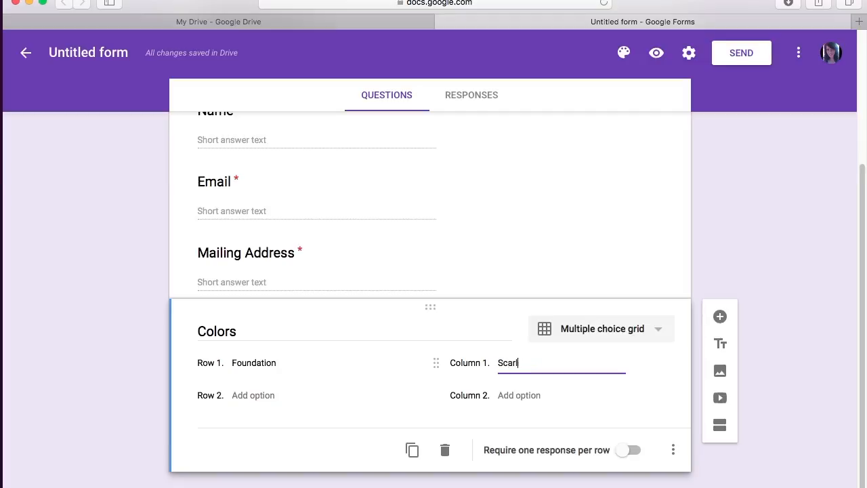
pyautogui.click(537, 400)
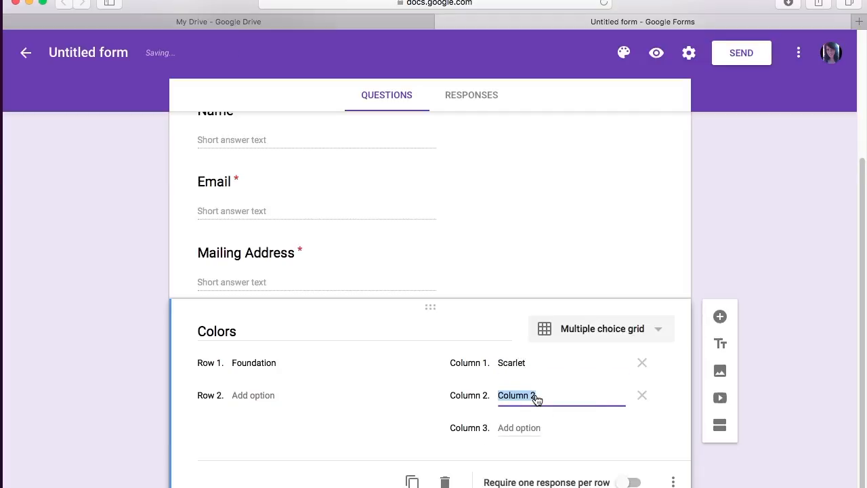
pyautogui.write('Organza')
pyautogui.click(629, 482)
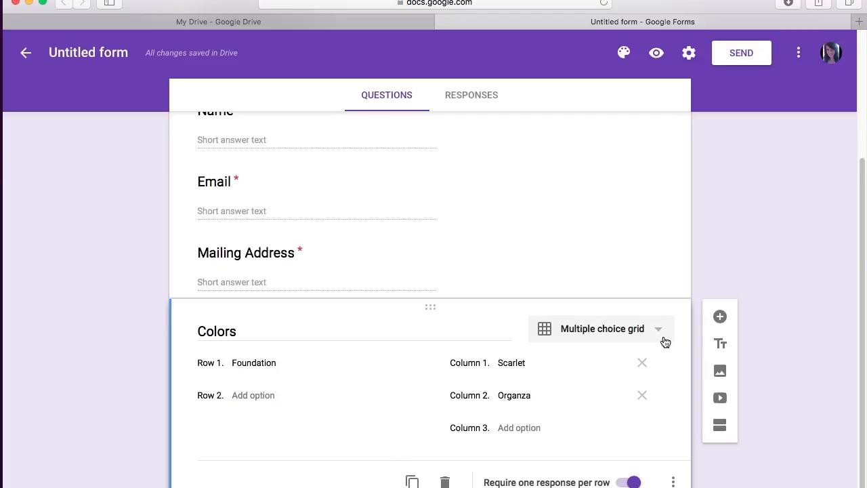
pyautogui.click(658, 332)
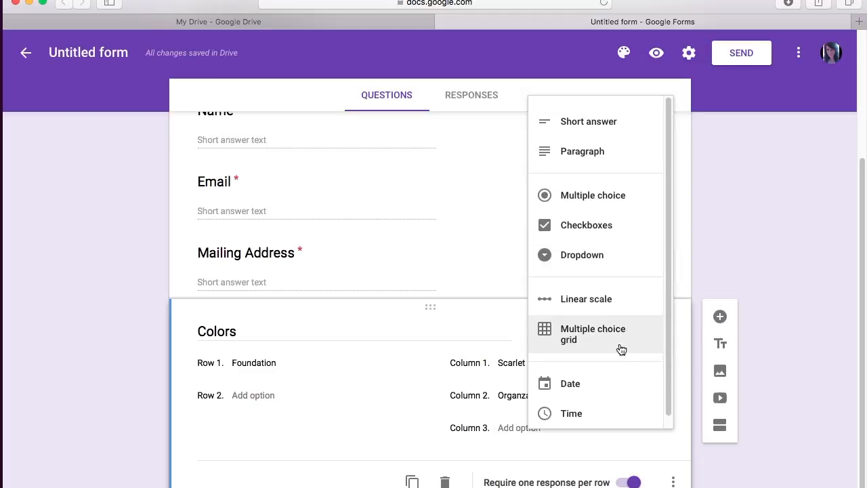
# Step: Turn the grid into a checkbox question and retitle it 'Products'
pyautogui.scroll(1, 635, 222)
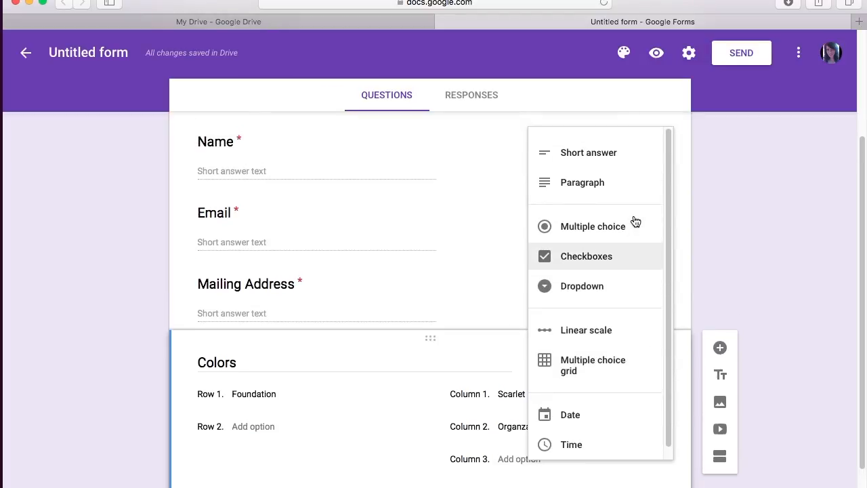
pyautogui.click(608, 260)
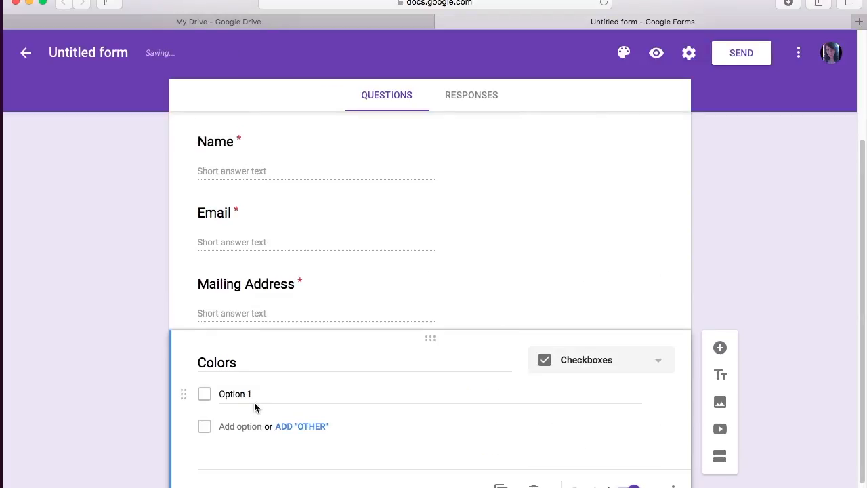
pyautogui.click(232, 362)
pyautogui.doubleClick(234, 363)
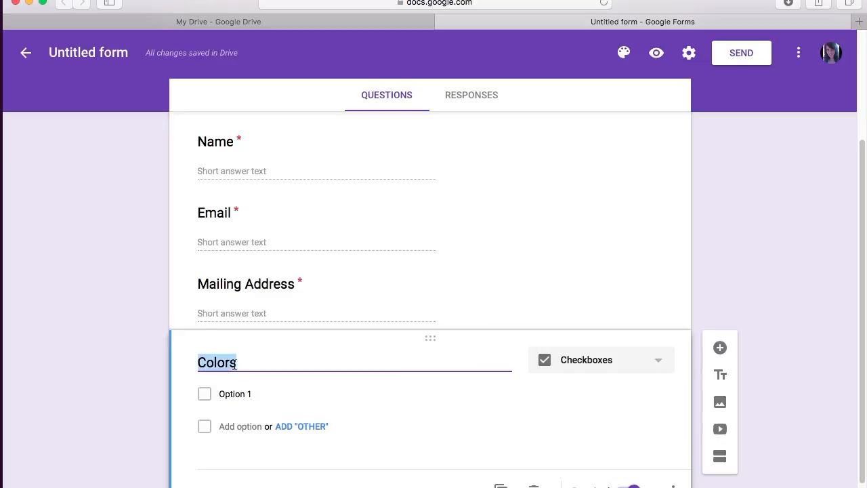
pyautogui.write('P')
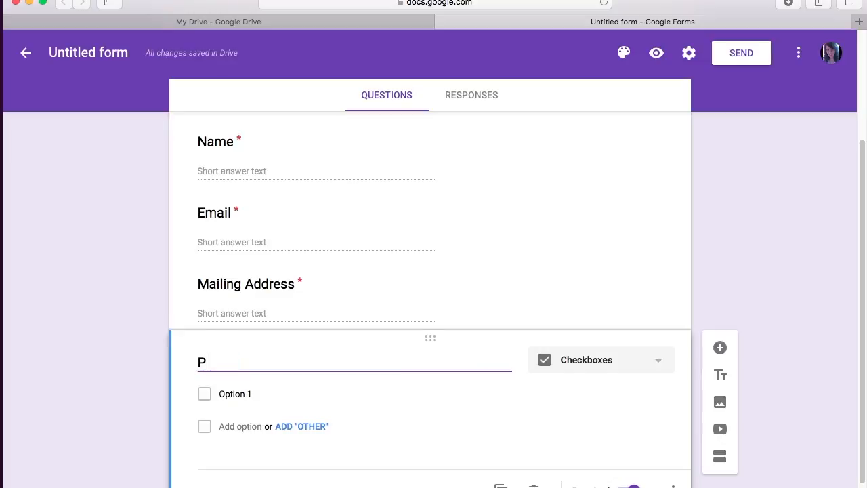
pyautogui.write('roducts')
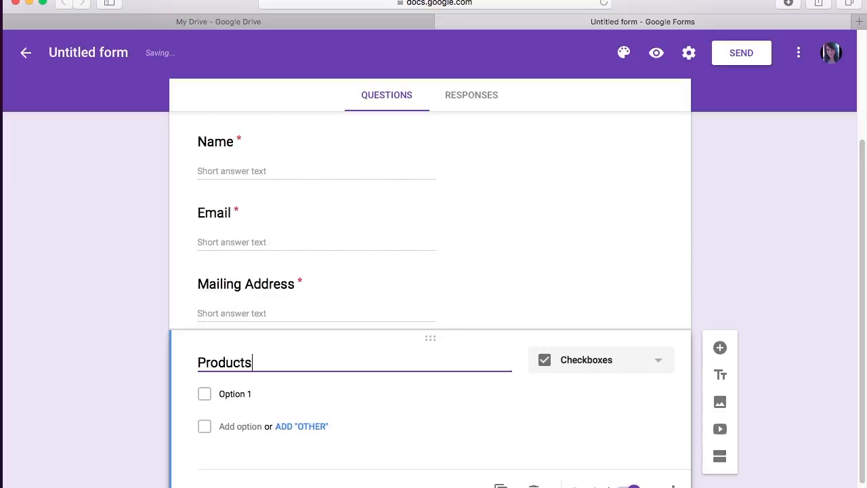
# Step: Give Products the options Kudos, Lip Stain and Lip Gloss, then add a question below
pyautogui.click(230, 393)
pyautogui.moveTo(219, 393); pyautogui.dragTo(252, 394)
pyautogui.write('Kudos')
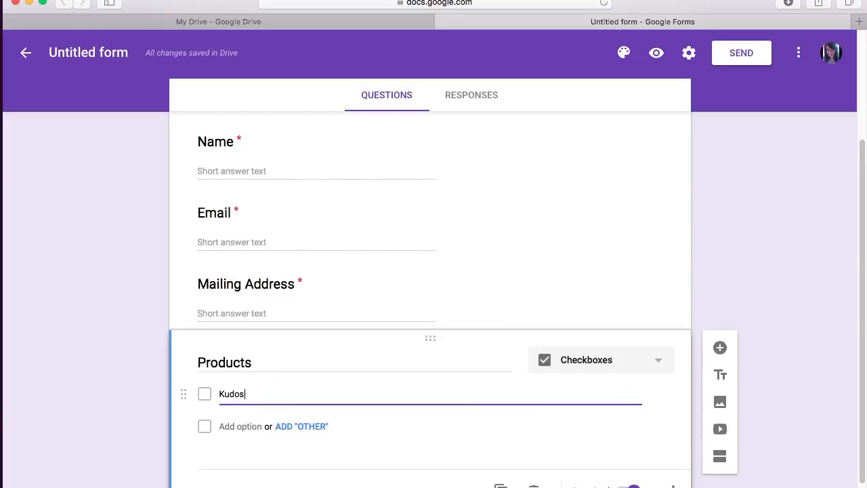
pyautogui.click(238, 428)
pyautogui.write('Lip ')
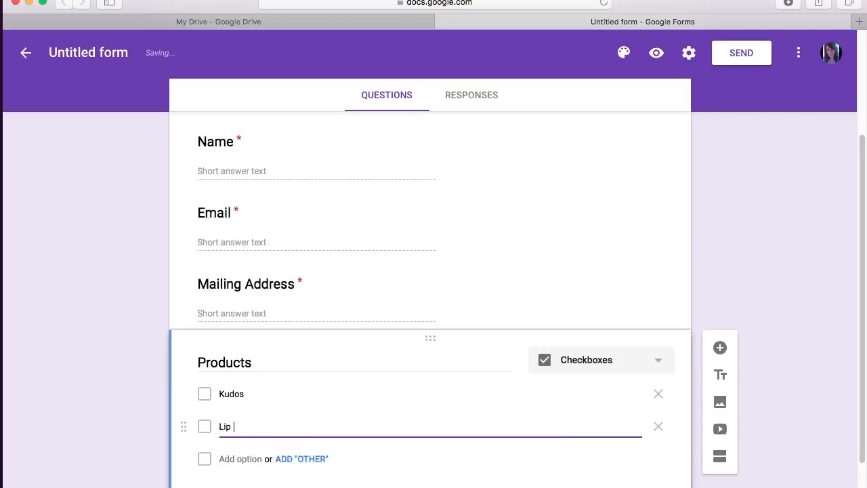
pyautogui.write(' Stain')
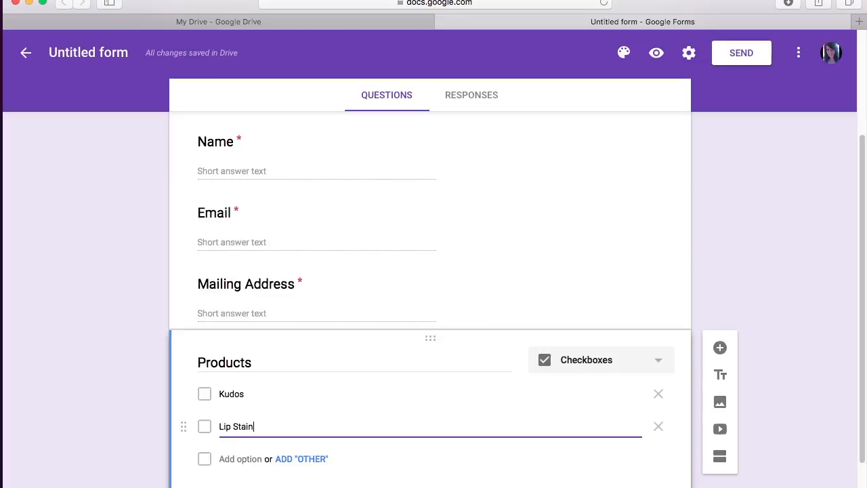
pyautogui.click(237, 462)
pyautogui.write('Lip G')
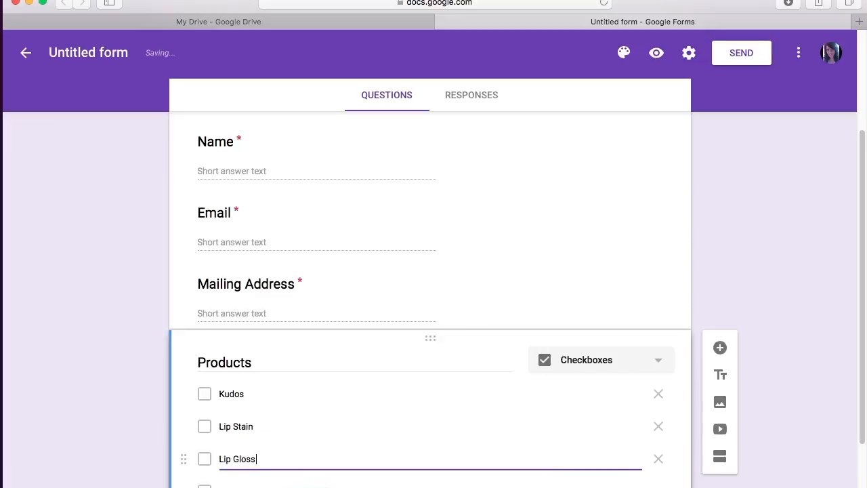
pyautogui.write('loss')
pyautogui.scroll(-3, 301, 436)
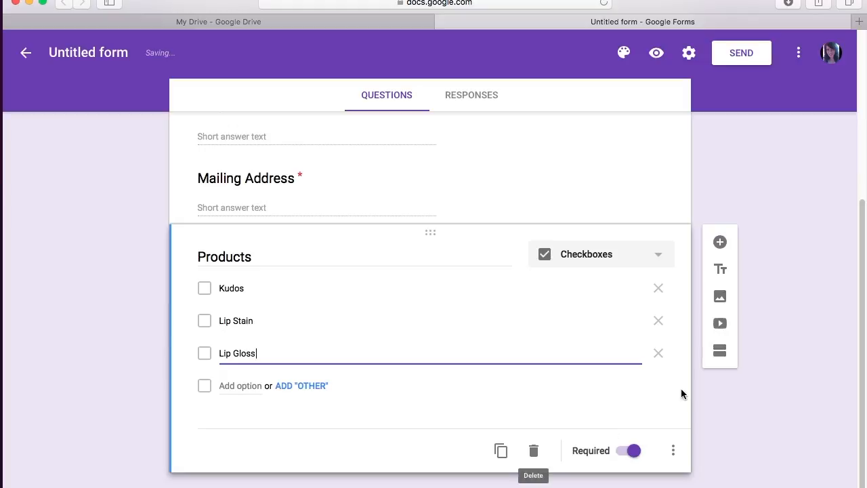
pyautogui.click(720, 242)
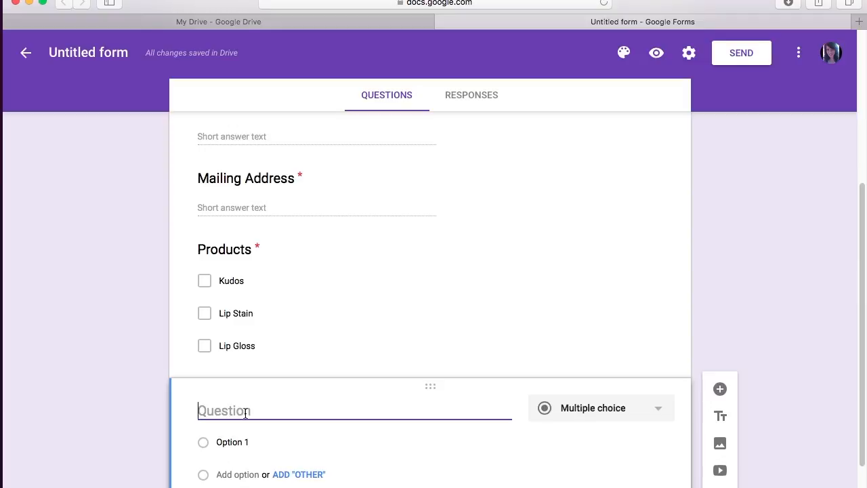
# Step: Title the new question 'Foundation colors' with first option 'Scarlet'
pyautogui.write('Foundati')
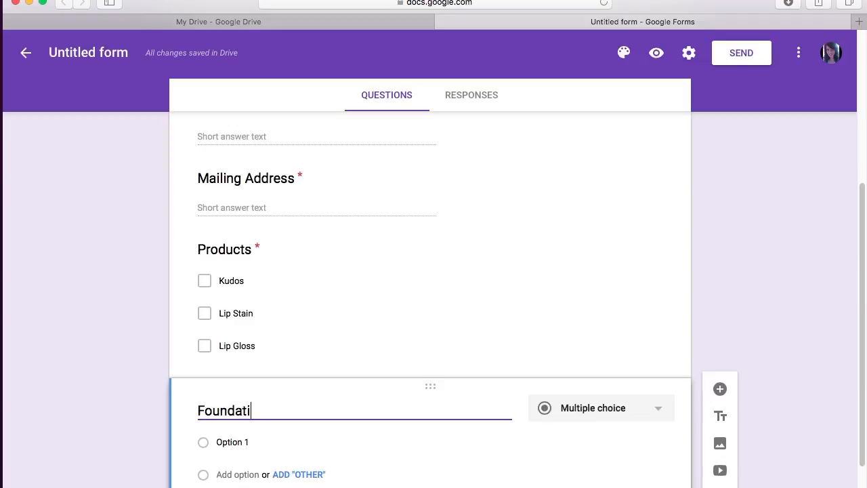
pyautogui.write('on colo')
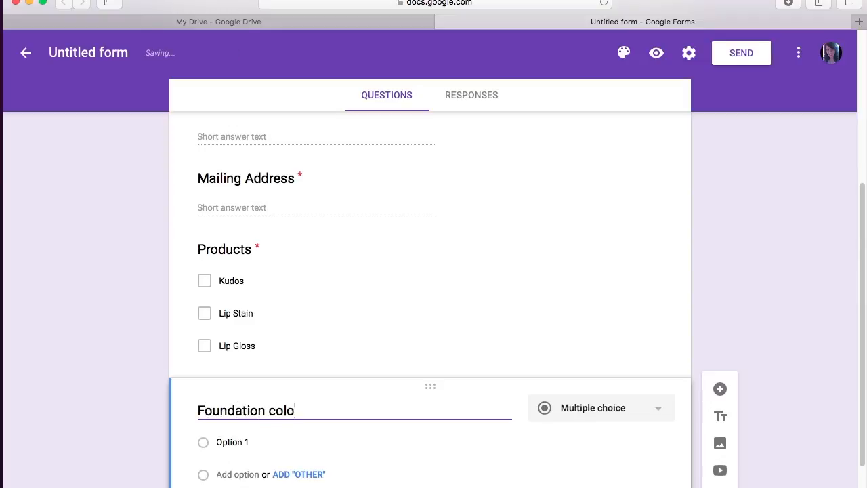
pyautogui.write('rs')
pyautogui.click(231, 442)
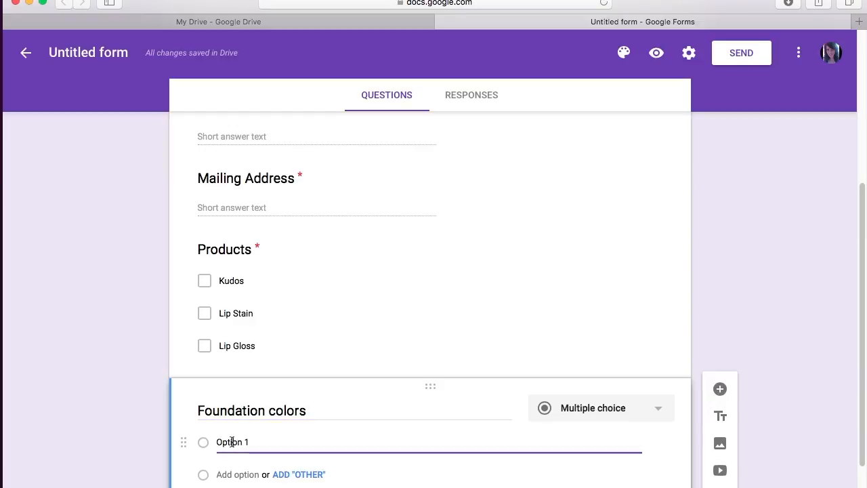
pyautogui.press('super+a')
pyautogui.write('S')
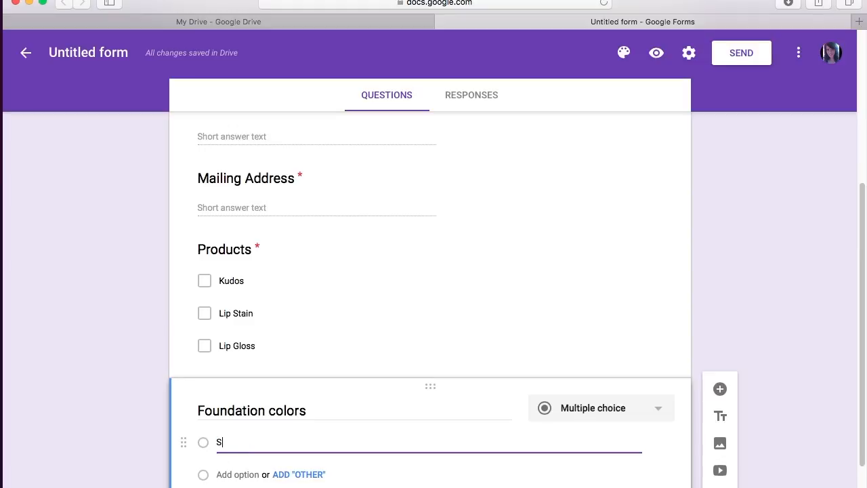
pyautogui.write('carlet')
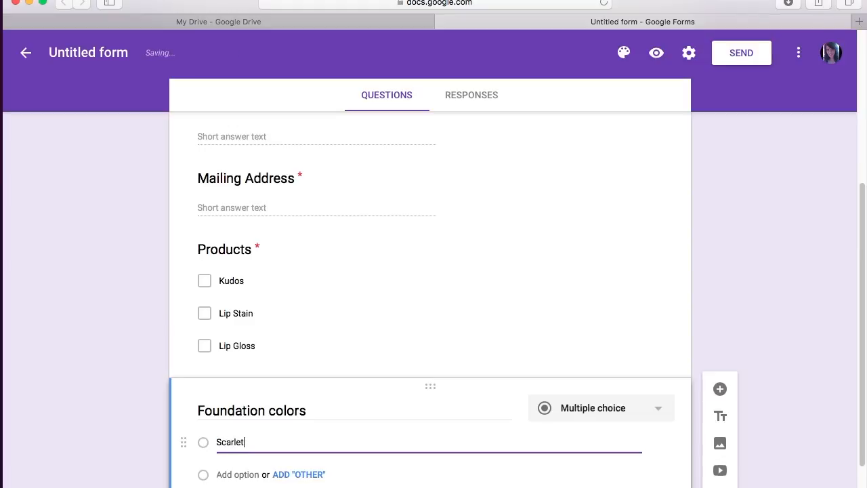
# Step: Add the colour options Organza, Velour and Taffeta
pyautogui.click(234, 474)
pyautogui.write('Organ')
pyautogui.press('BackSpace')
pyautogui.press('BackSpace')
pyautogui.press('BackSpace')
pyautogui.write('za')
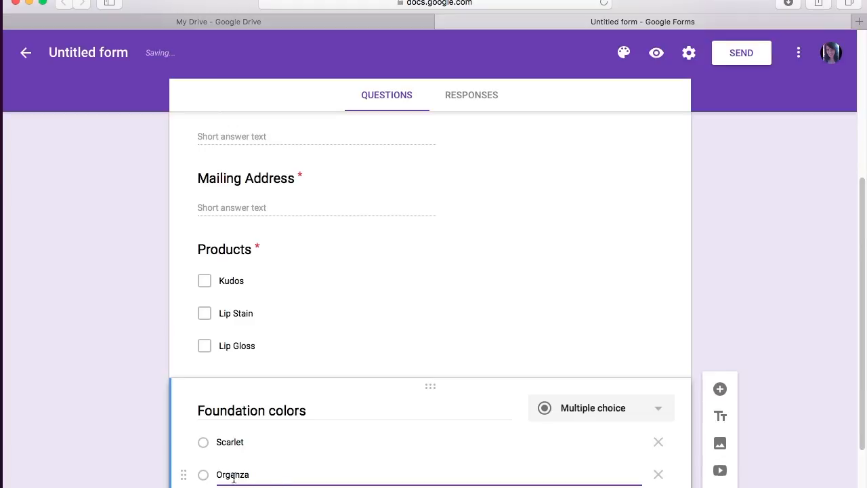
pyautogui.press('Return')
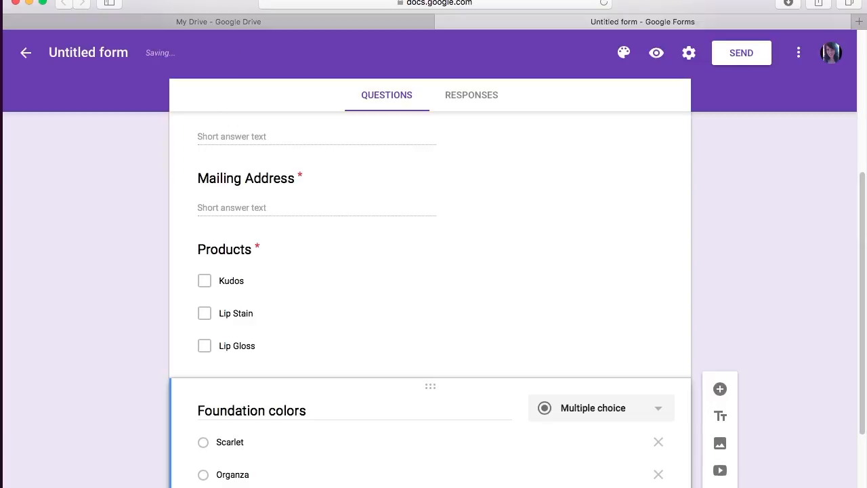
pyautogui.scroll(-2, 310, 483)
pyautogui.click(246, 467)
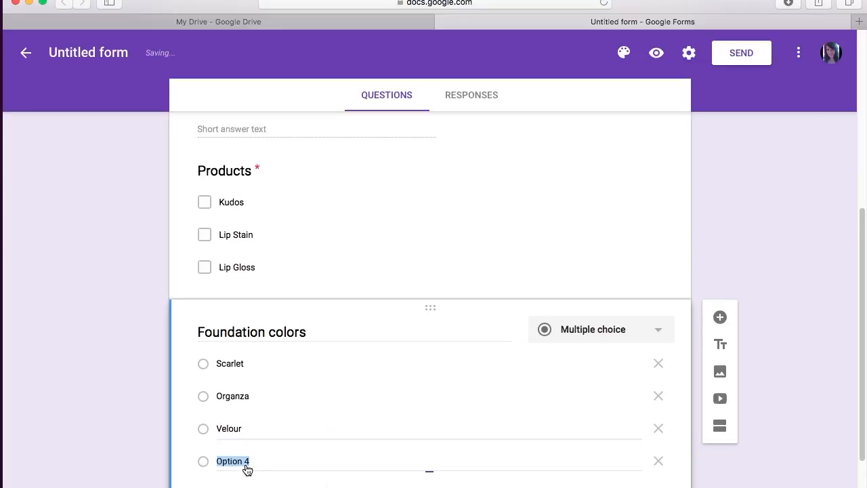
pyautogui.write('Tafetta')
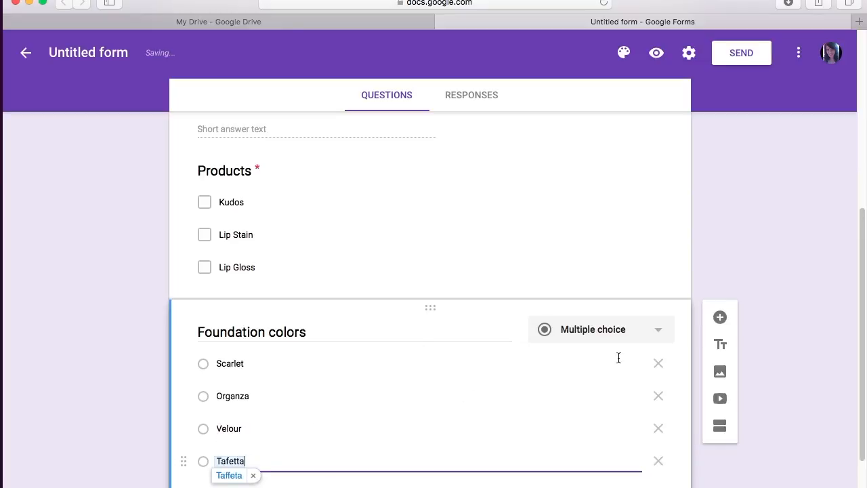
pyautogui.click(748, 333)
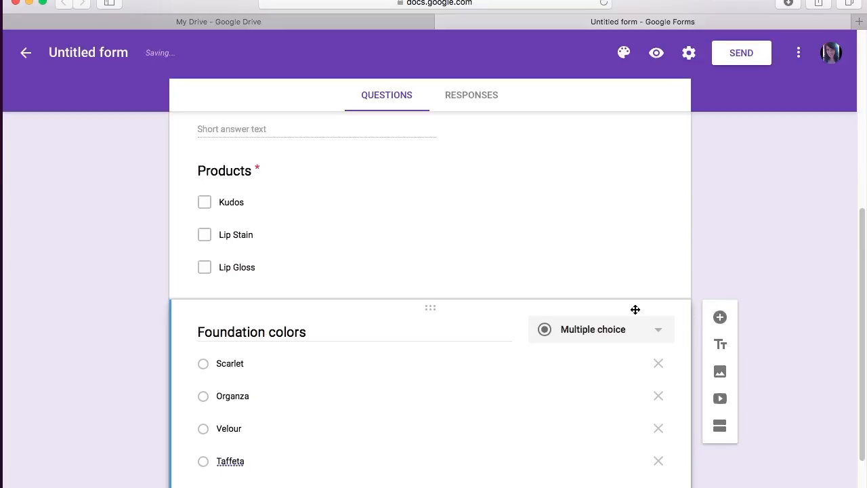
# Step: Add a question below Products titled with the pasted boombox colour-match quiz link
pyautogui.click(624, 209)
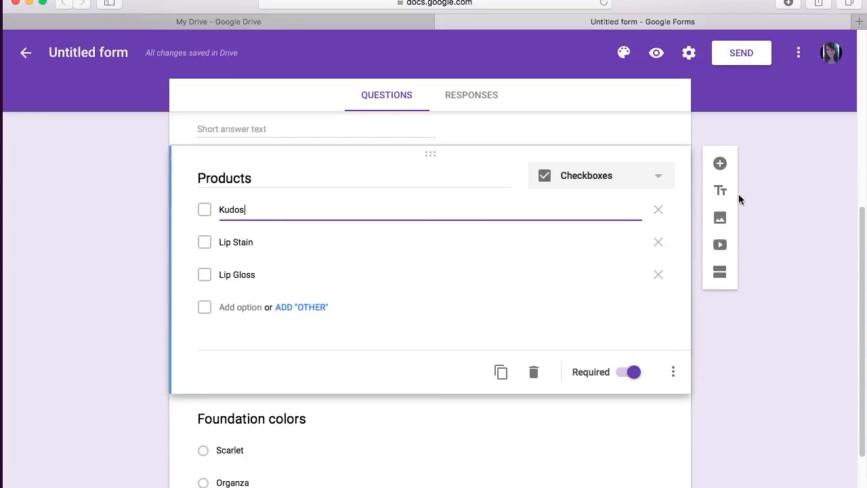
pyautogui.click(720, 164)
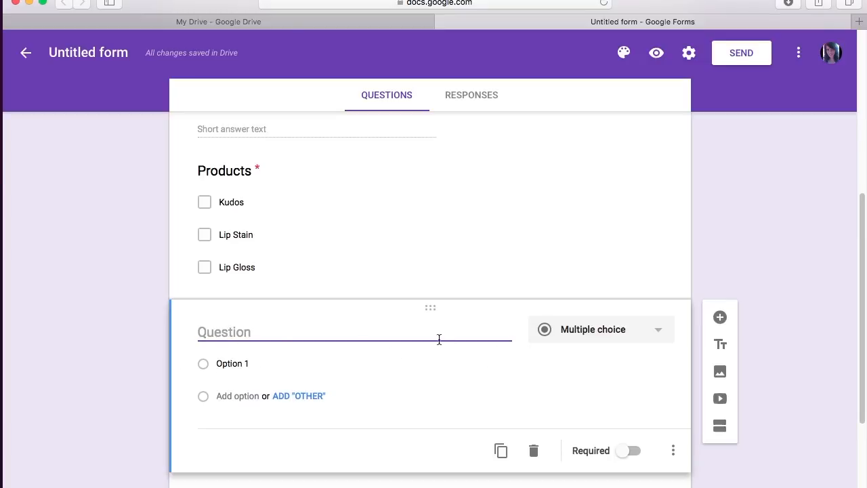
pyautogui.rightClick(254, 331)
pyautogui.click(278, 361)
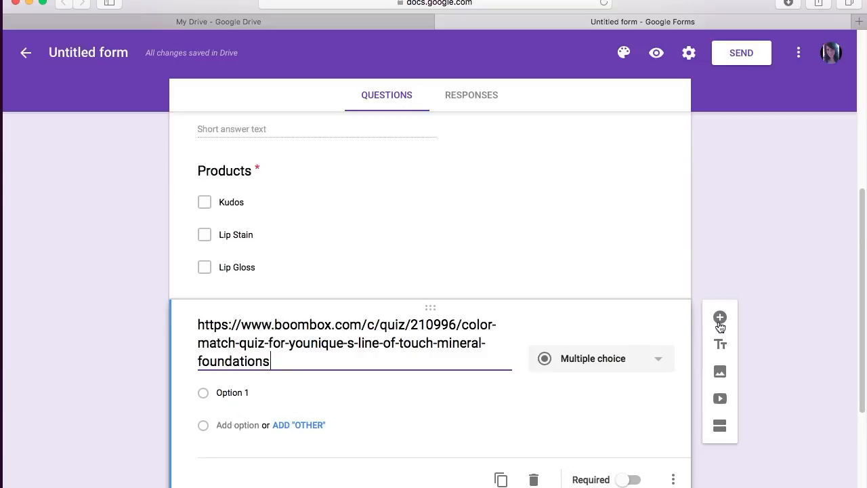
# Step: Set the quiz-link question type to Short answer
pyautogui.click(656, 365)
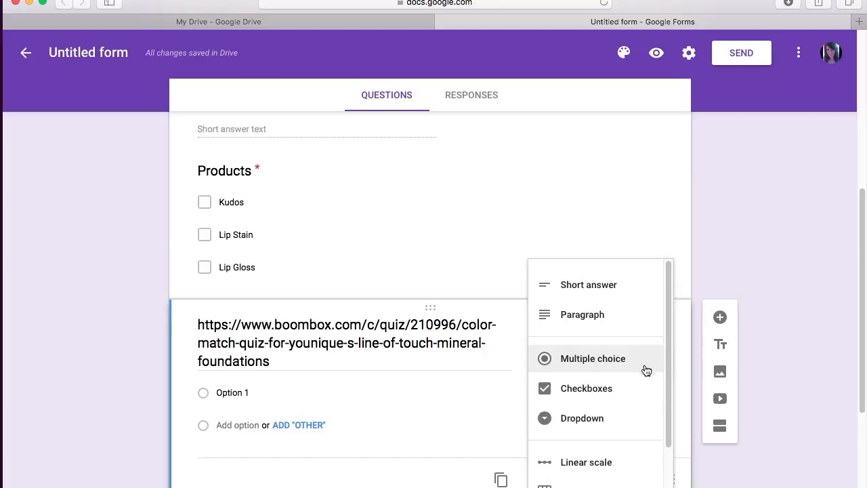
pyautogui.scroll(-2, 642, 402)
pyautogui.scroll(-1, 642, 395)
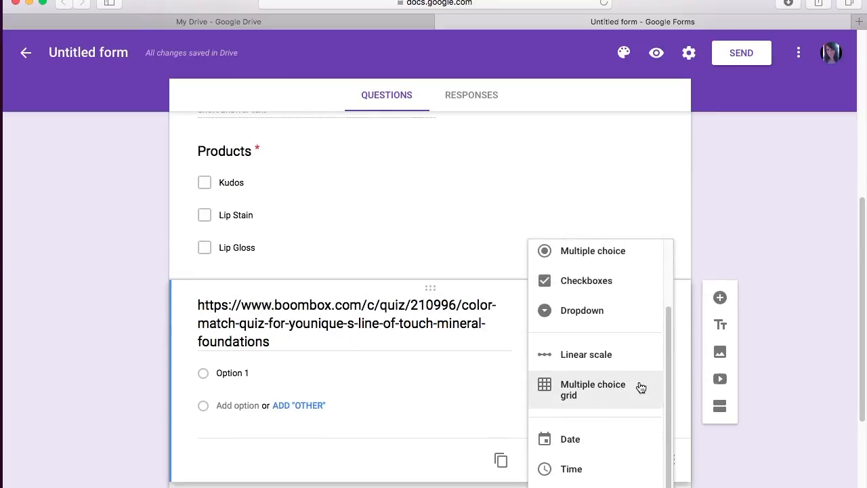
pyautogui.scroll(3, 641, 387)
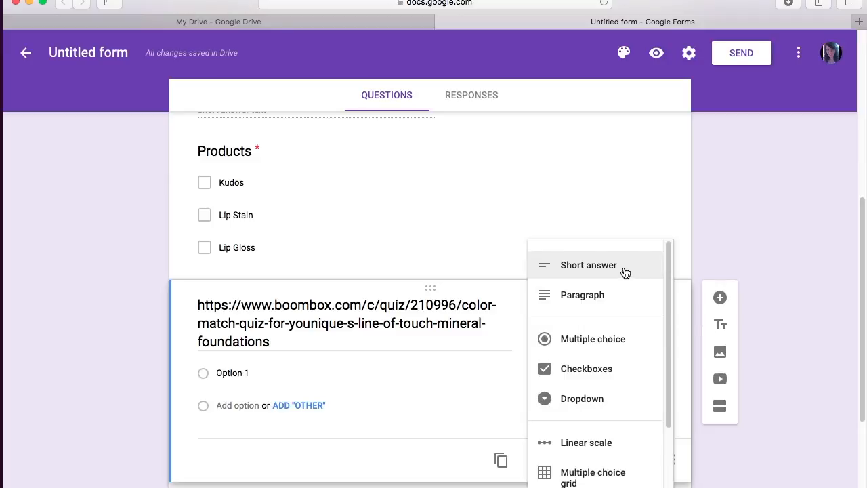
pyautogui.click(625, 272)
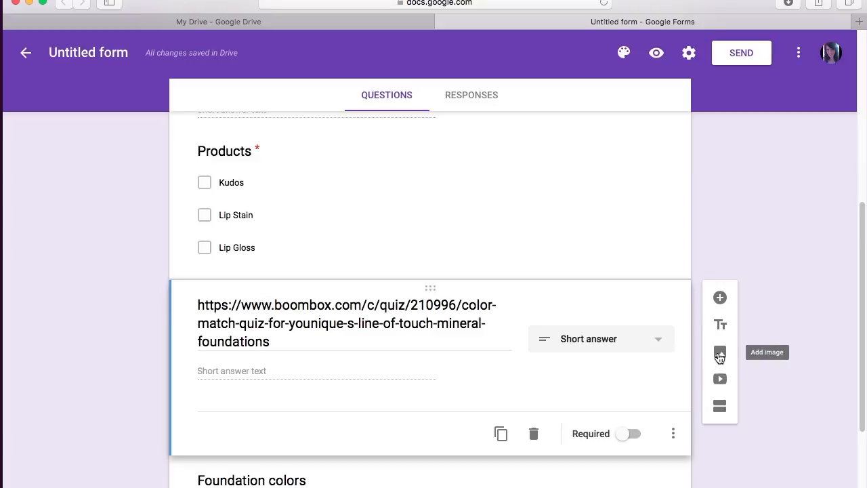
pyautogui.click(673, 434)
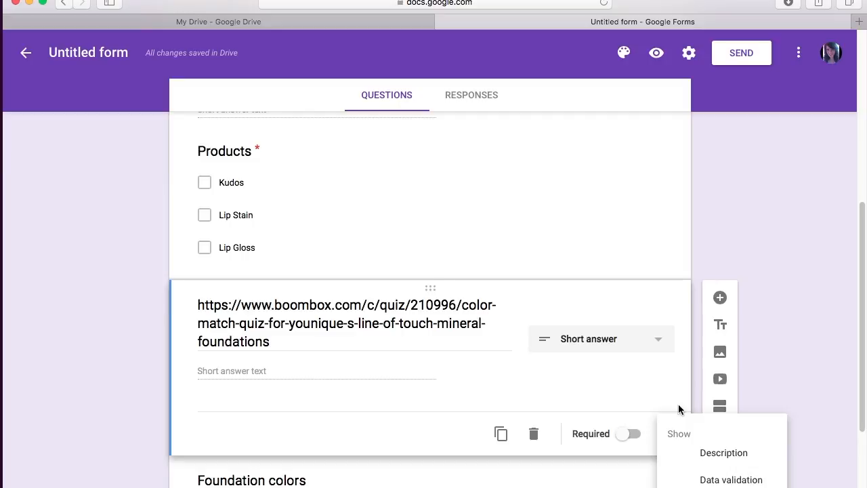
pyautogui.click(698, 387)
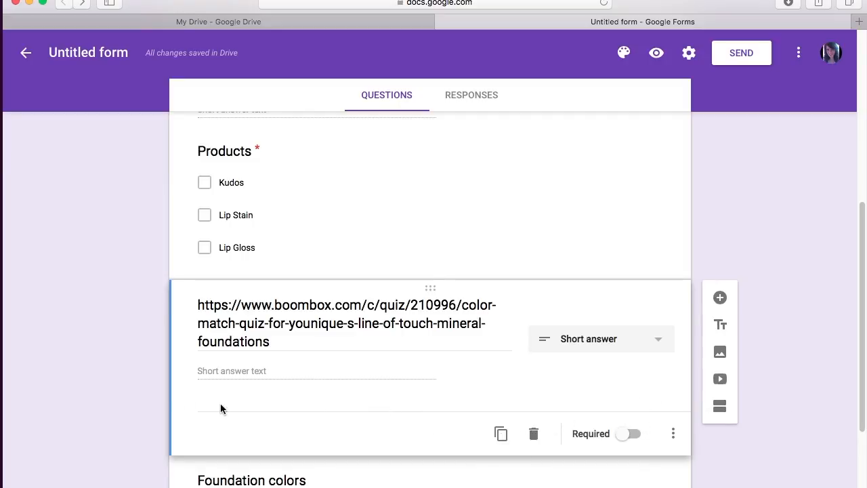
pyautogui.scroll(-5, 135, 376)
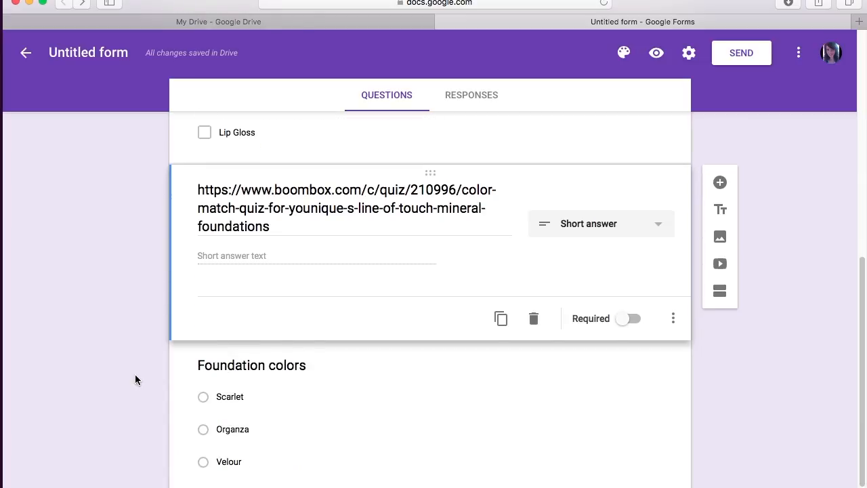
pyautogui.scroll(3, 135, 374)
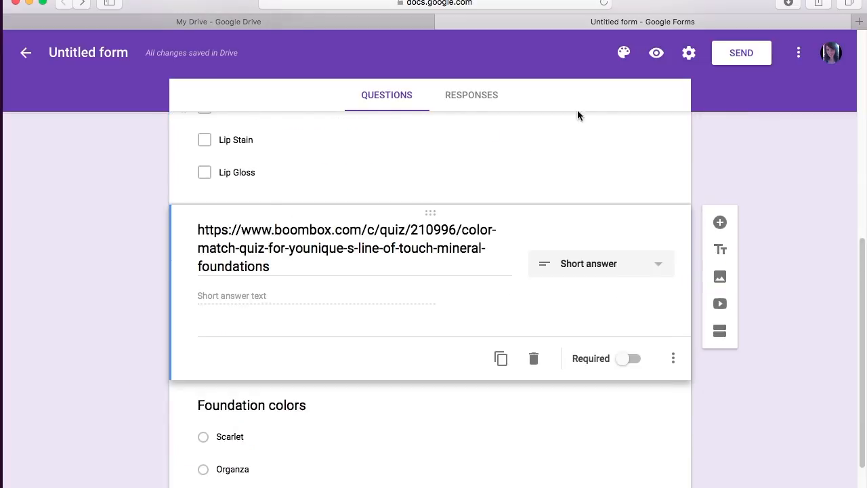
# Step: Preview the Order form and follow the boombox quiz link, which fails to load
pyautogui.click(657, 52)
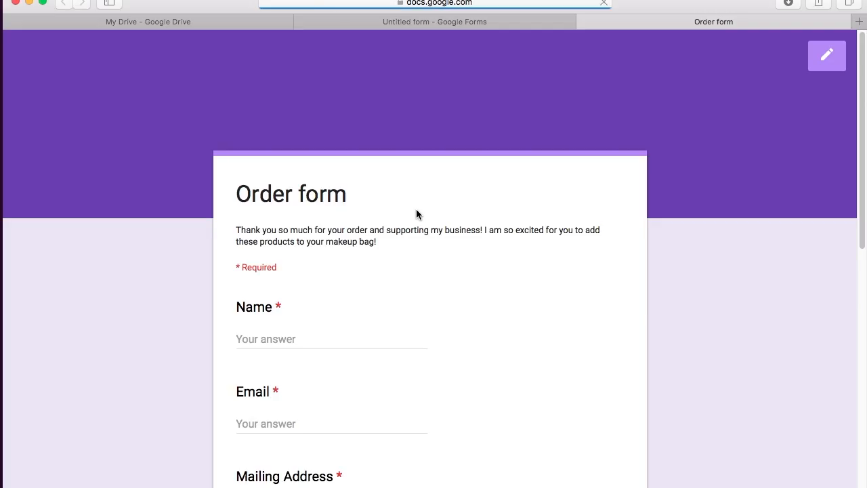
pyautogui.scroll(-5, 416, 214)
pyautogui.scroll(-5, 416, 213)
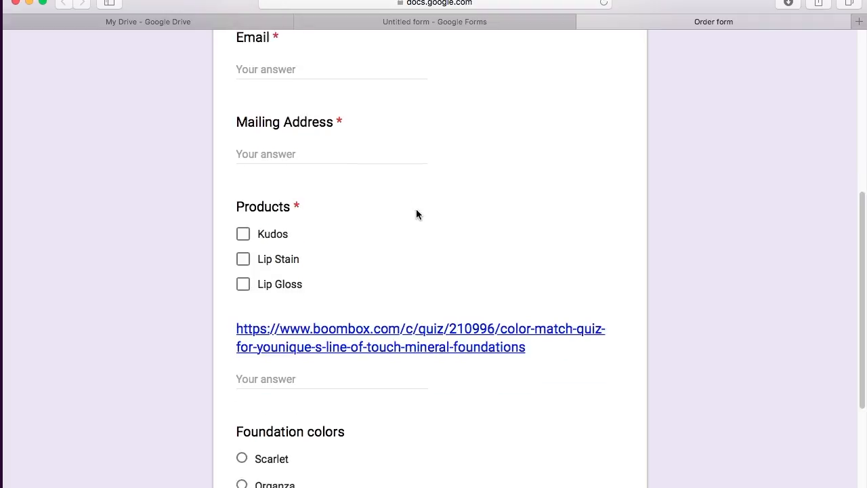
pyautogui.click(433, 343)
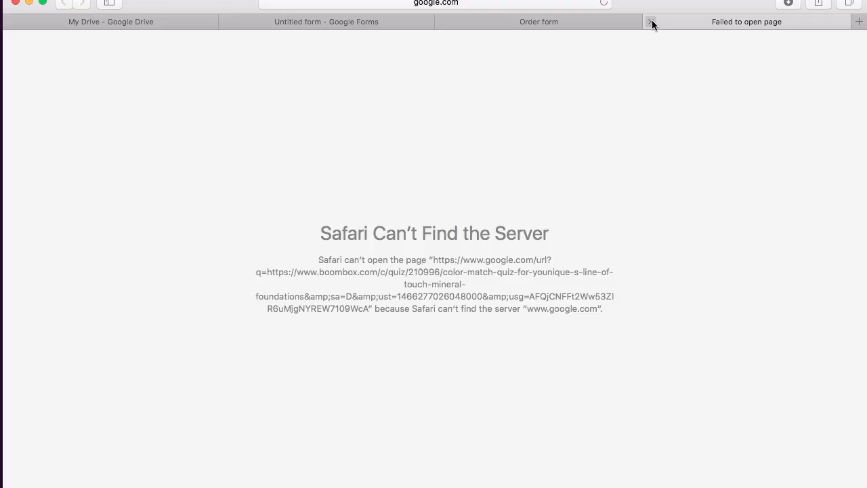
# Step: Reopen the Color Match Quiz in a new Safari tab, then return to the Order form preview
pyautogui.click(652, 24)
pyautogui.click(377, 342)
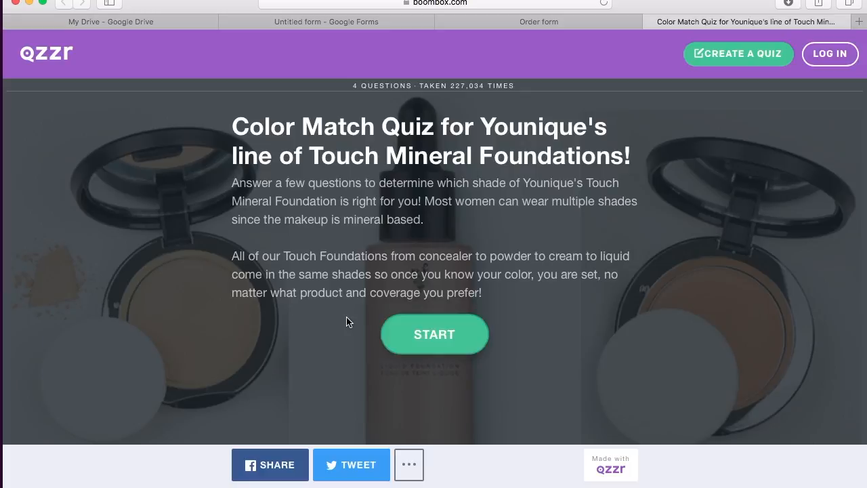
pyautogui.click(554, 21)
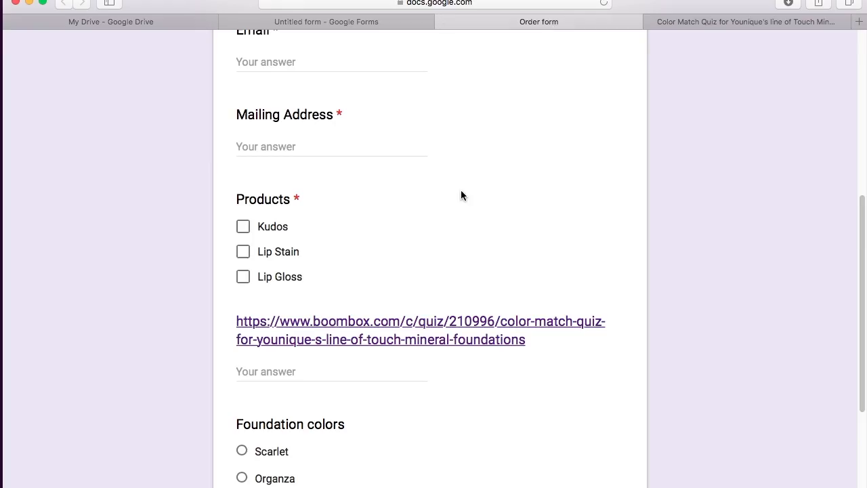
# Step: Answer the question under the quiz link with 'Organza Foundation Scarlet concealer'
pyautogui.click(266, 374)
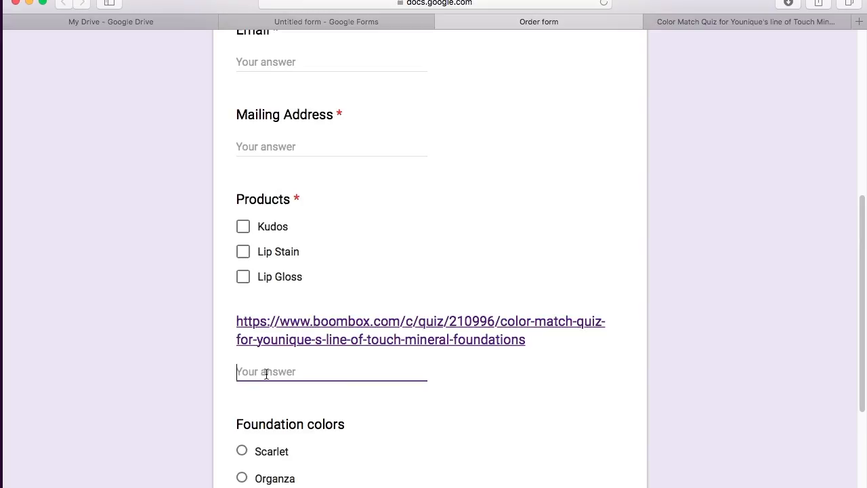
pyautogui.write('Organza')
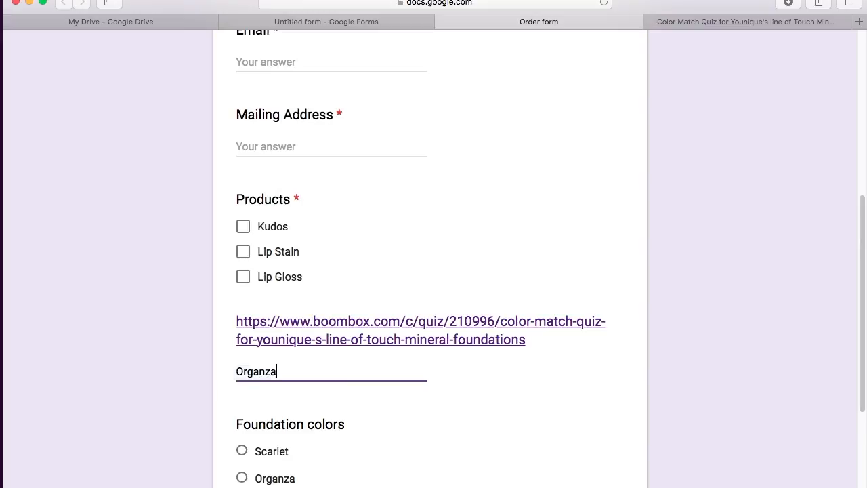
pyautogui.scroll(-2, 369, 422)
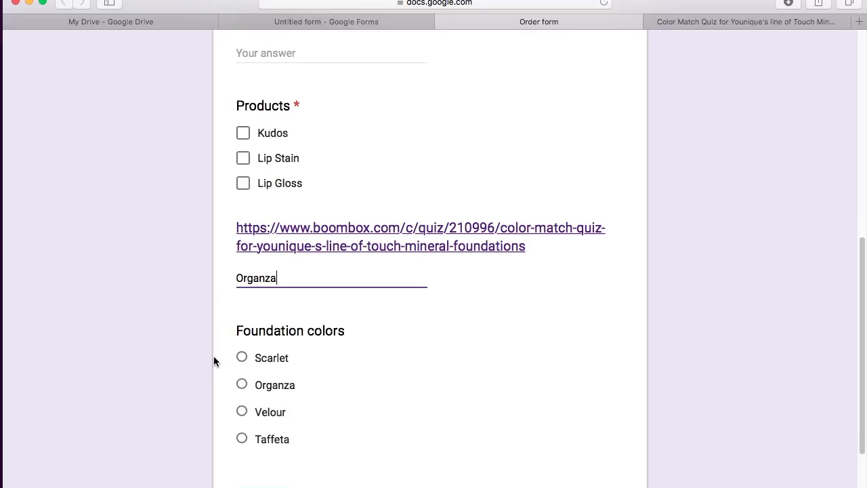
pyautogui.scroll(-3, 373, 443)
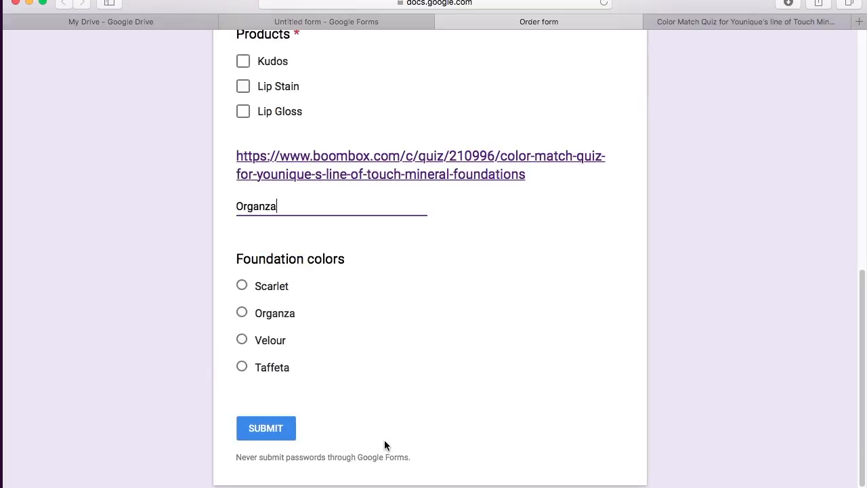
pyautogui.scroll(4, 384, 444)
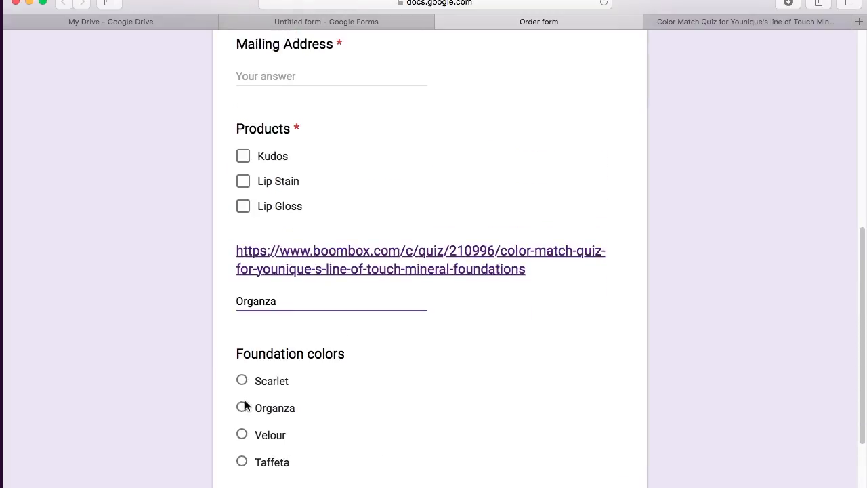
pyautogui.scroll(15, 380, 373)
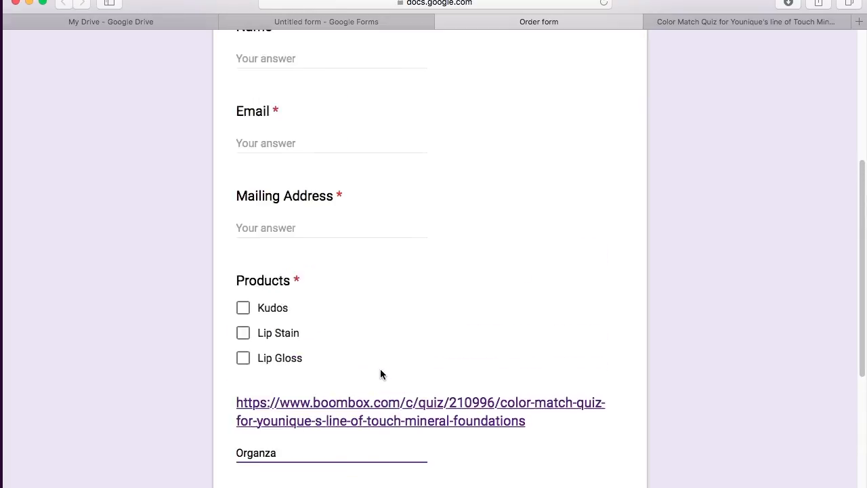
pyautogui.scroll(-10, 380, 374)
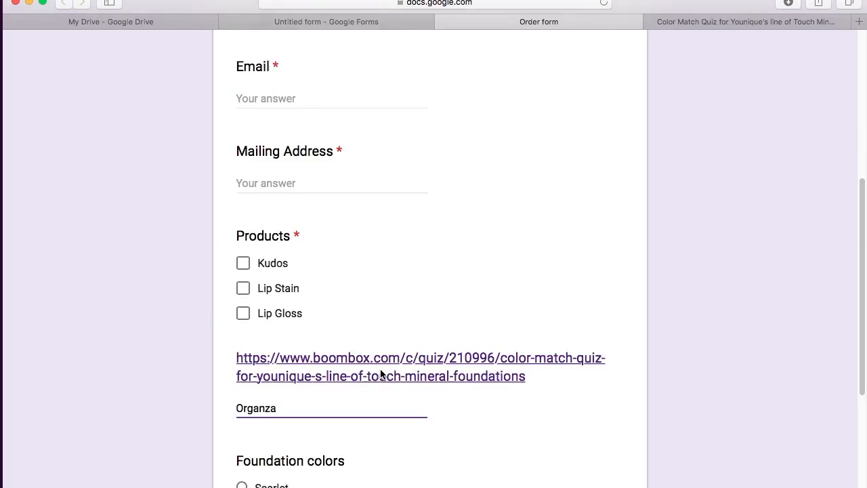
pyautogui.write('Foundation')
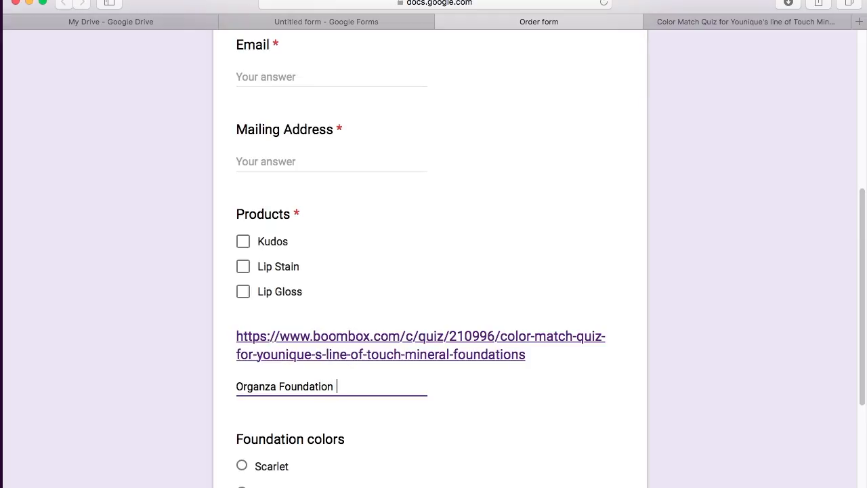
pyautogui.write(' Scarlet concealer')
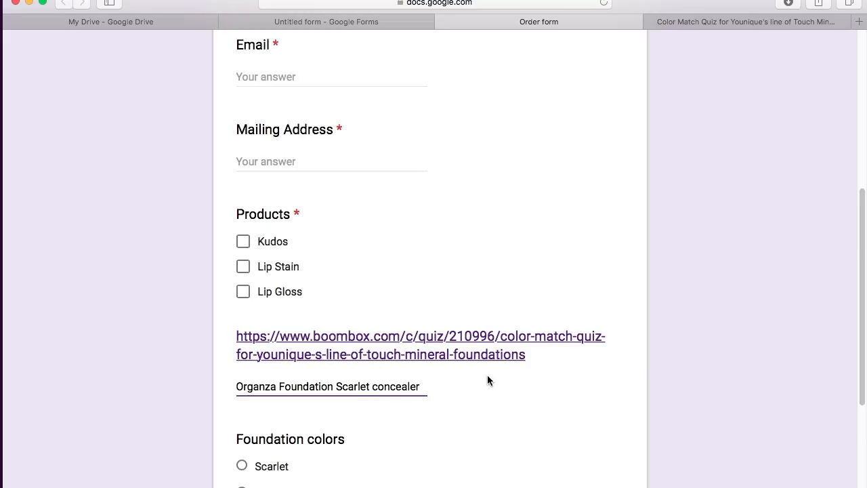
pyautogui.scroll(-3, 487, 376)
pyautogui.scroll(8, 488, 375)
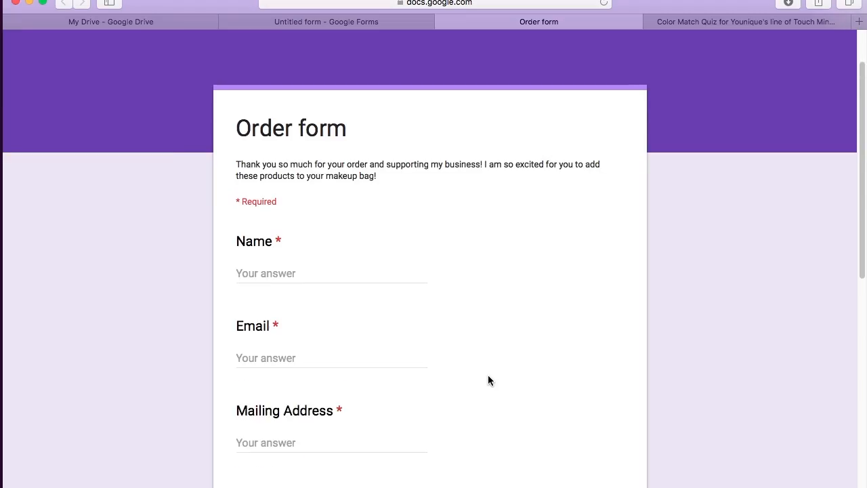
# Step: Tick Kudos and fill in the customer's mailing address and e-mail address
pyautogui.scroll(-5, 463, 261)
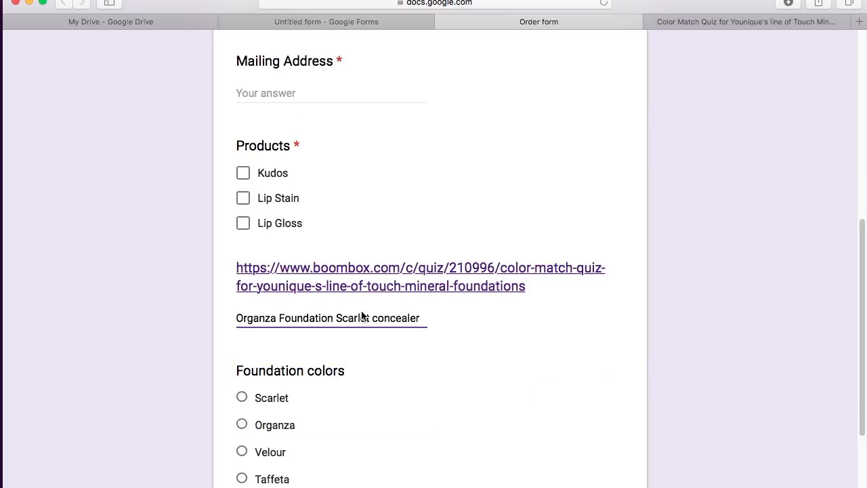
pyautogui.click(242, 173)
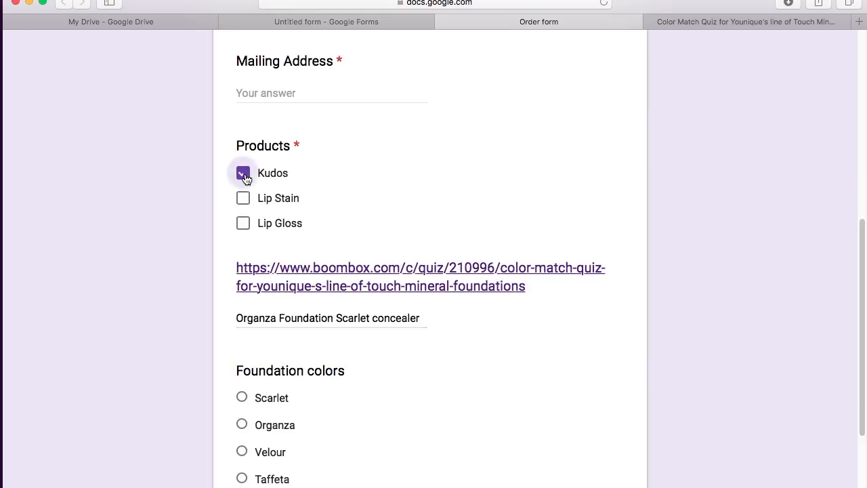
pyautogui.scroll(3, 368, 177)
pyautogui.click(282, 205)
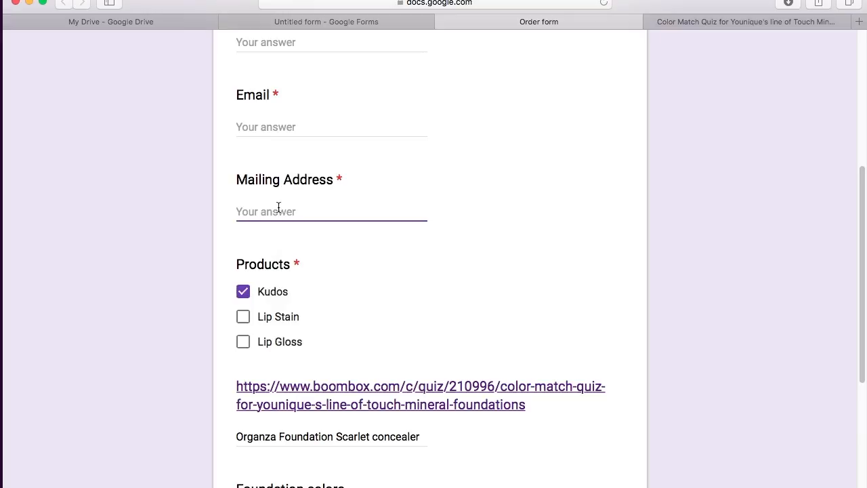
pyautogui.write('123 hello Drive')
pyautogui.scroll(3, 185, 197)
pyautogui.click(279, 217)
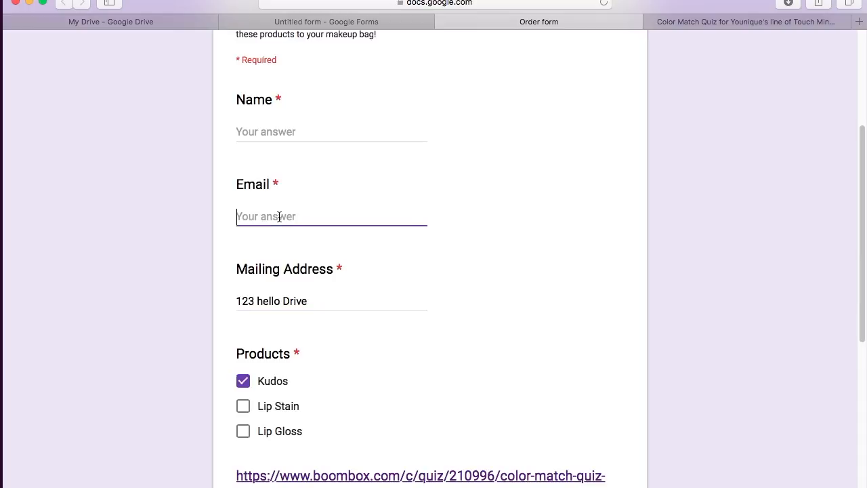
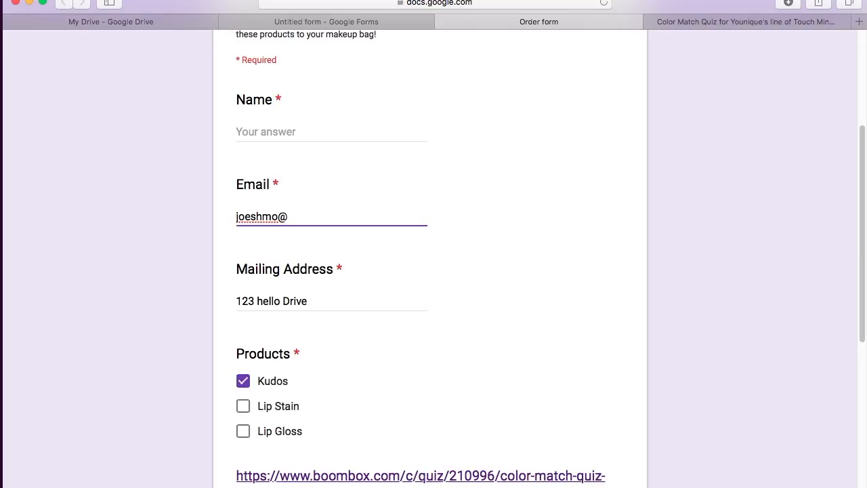
# Step: Enter the customer's name, submit the test order, and go back to the form editor
pyautogui.click(277, 127)
pyautogui.write('joe sho')
pyautogui.press('BackSpace')
pyautogui.write('moe')
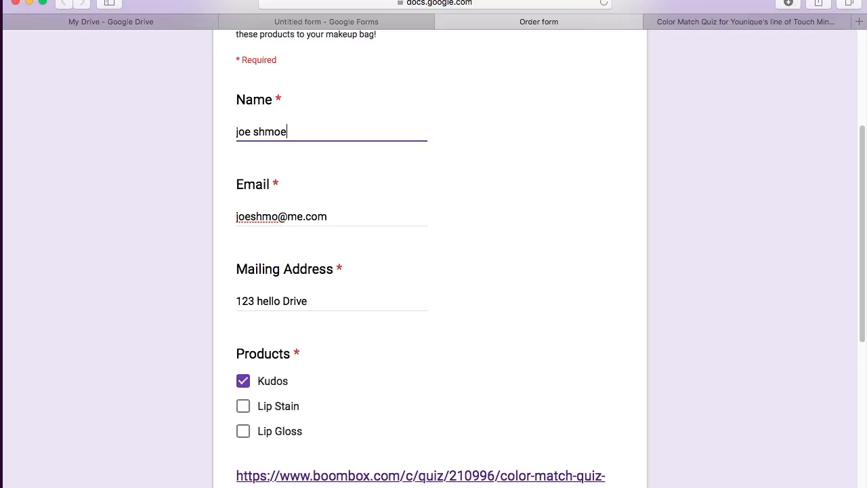
pyautogui.scroll(2, 245, 153)
pyautogui.scroll(-7, 246, 153)
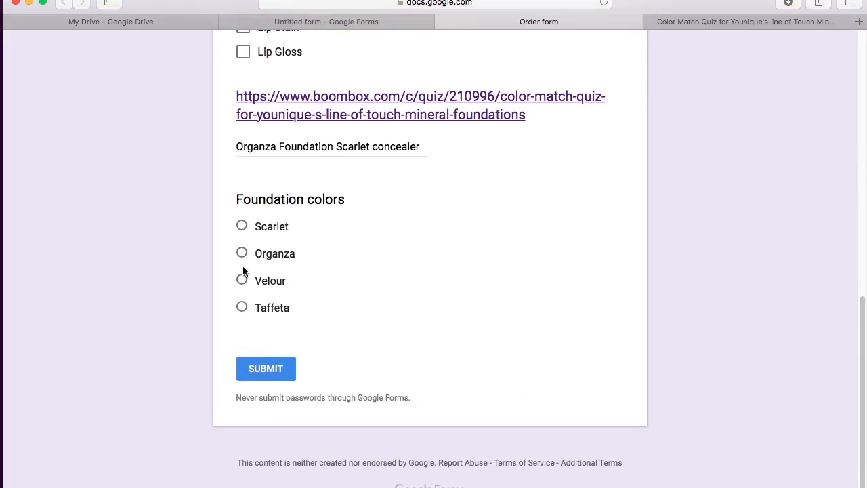
pyautogui.click(274, 369)
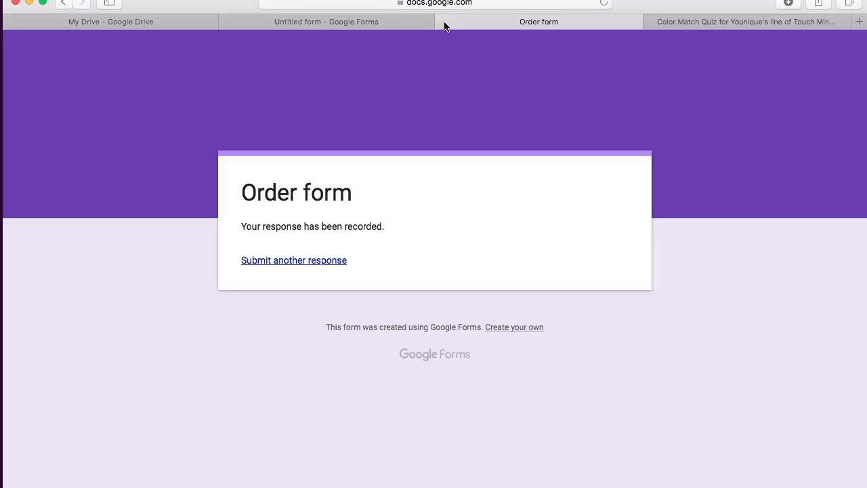
pyautogui.press('super+w')
pyautogui.click(306, 22)
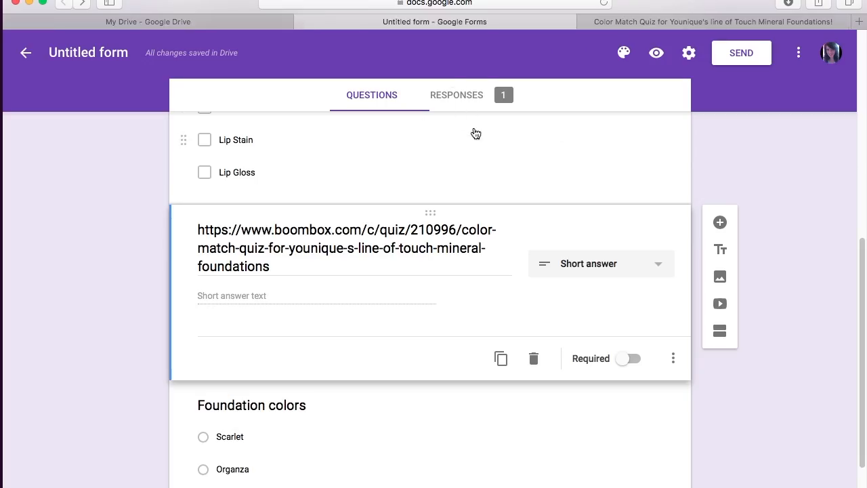
# Step: Review the single test response under Responses, then return to the Questions view
pyautogui.click(454, 94)
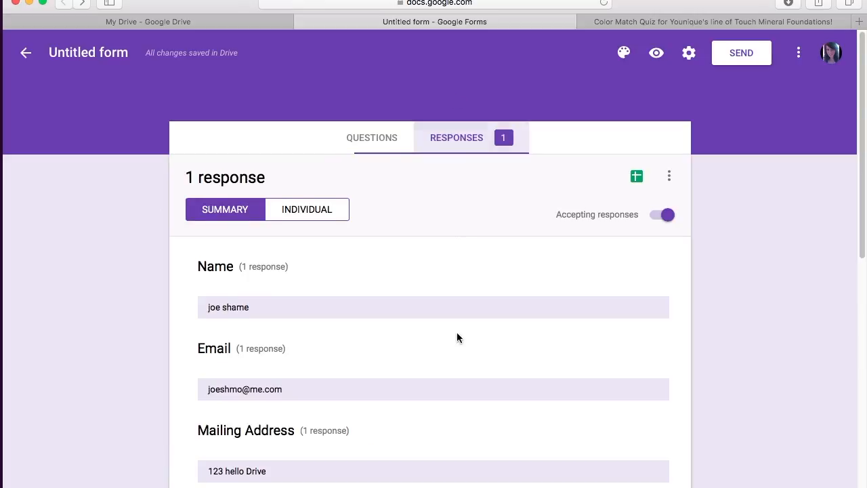
pyautogui.scroll(-5, 457, 334)
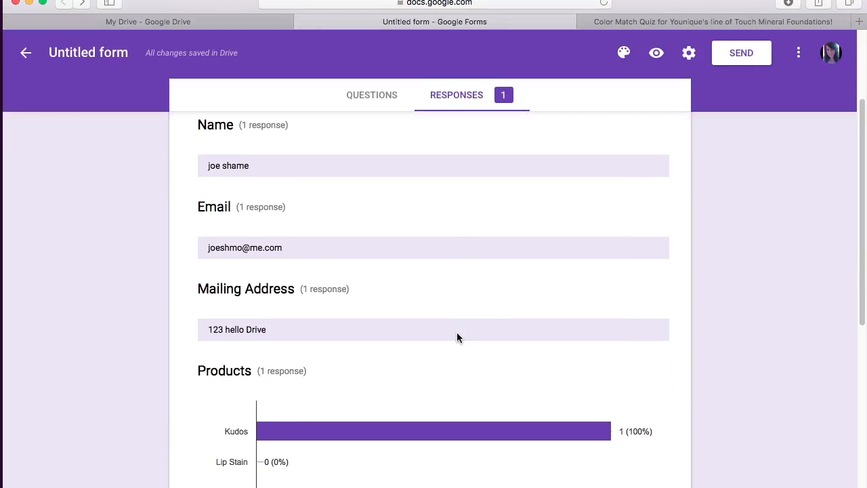
pyautogui.scroll(-5, 456, 336)
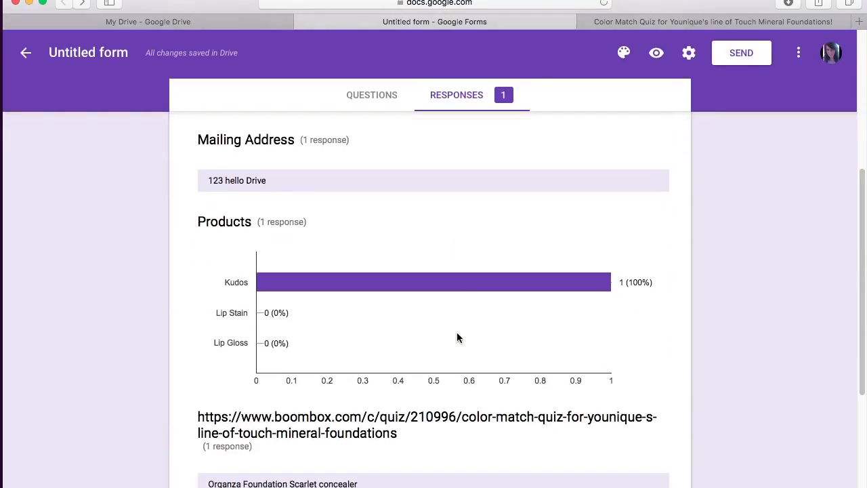
pyautogui.scroll(-5, 457, 337)
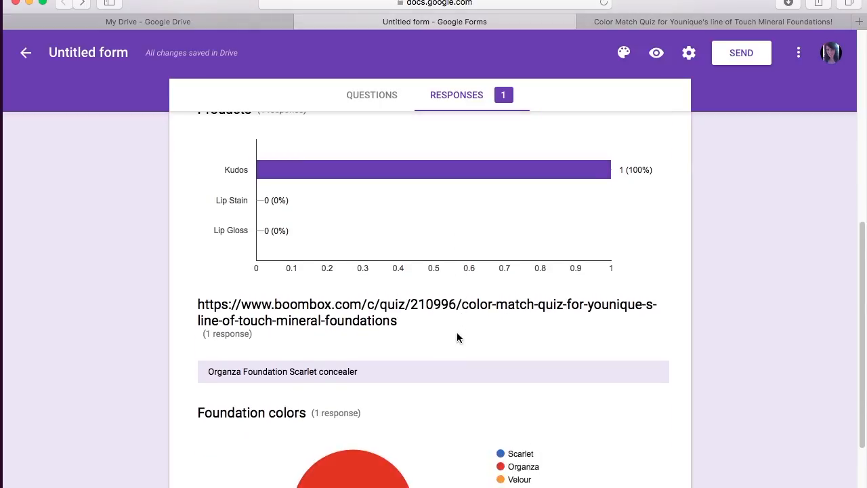
pyautogui.scroll(-5, 456, 337)
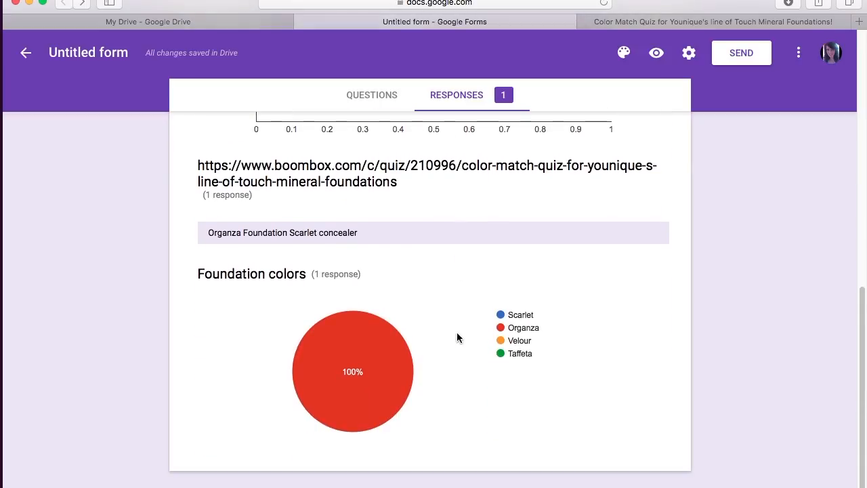
pyautogui.scroll(10, 457, 338)
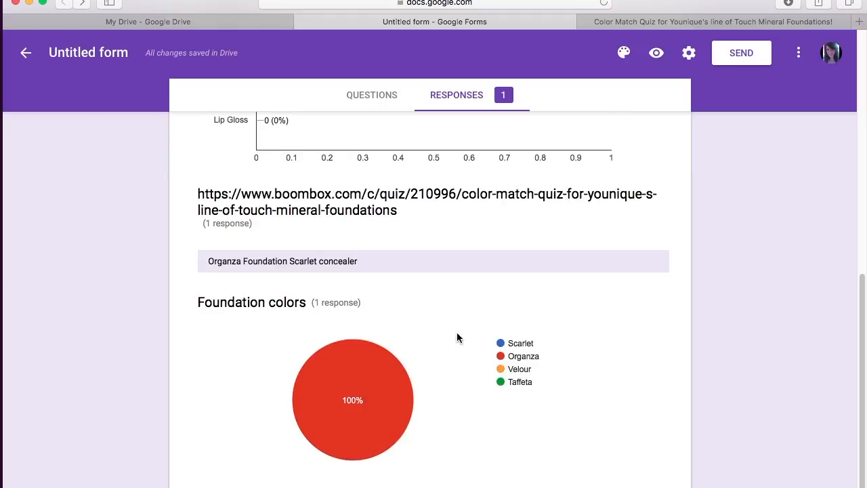
pyautogui.scroll(8, 457, 338)
pyautogui.click(318, 217)
pyautogui.scroll(-4, 484, 339)
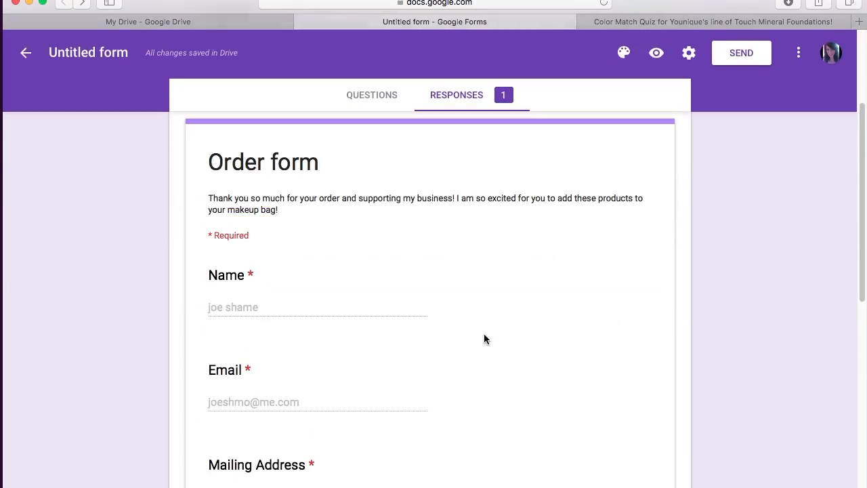
pyautogui.scroll(-15, 483, 339)
pyautogui.scroll(18, 484, 339)
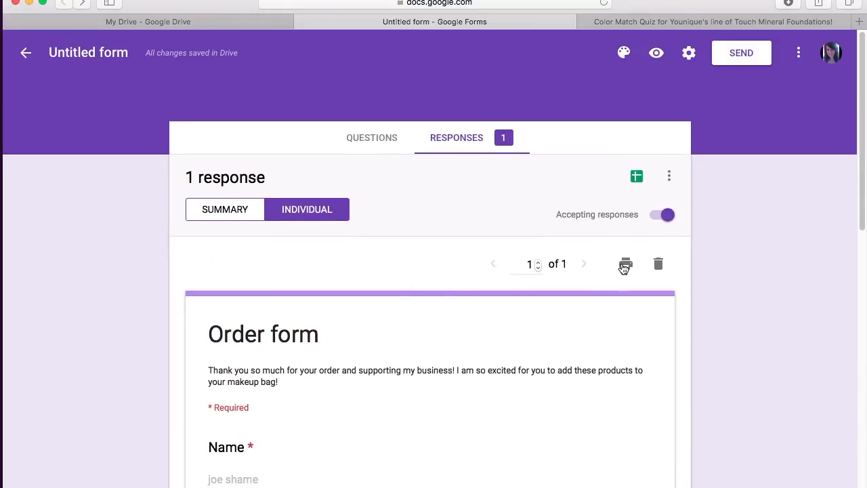
pyautogui.click(389, 141)
# Step: Open the Insert image dialog for a new image below the URL question
pyautogui.scroll(-5, 449, 290)
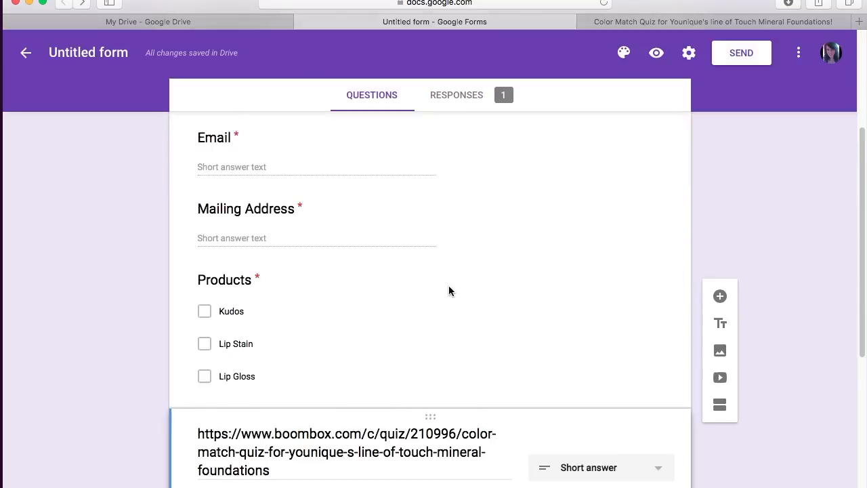
pyautogui.scroll(-5, 449, 291)
pyautogui.scroll(-2, 449, 287)
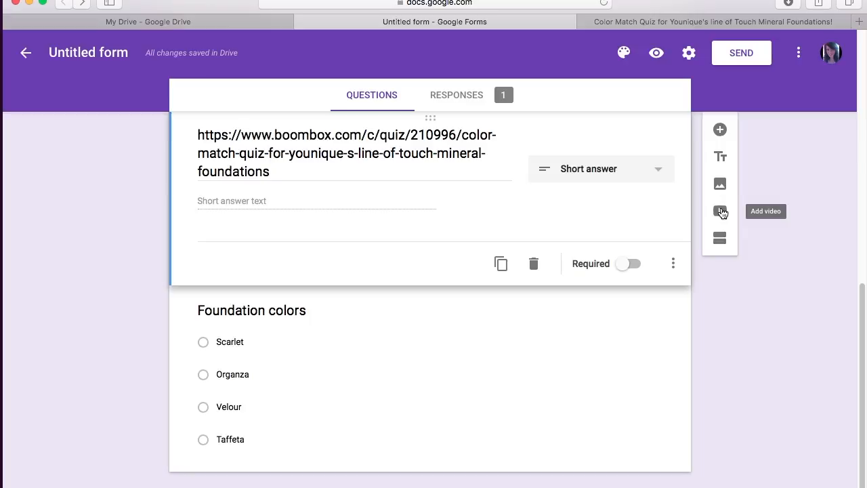
pyautogui.click(720, 185)
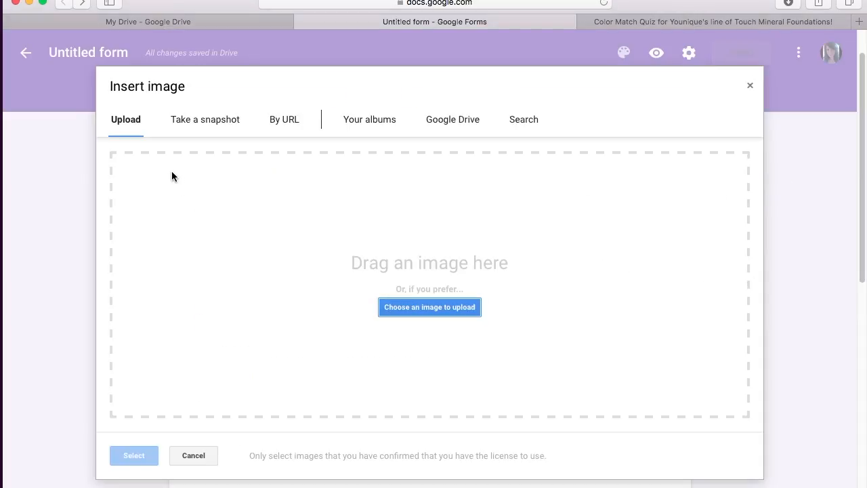
# Step: Choose to upload an image from the computer in the Upload tab
pyautogui.click(408, 309)
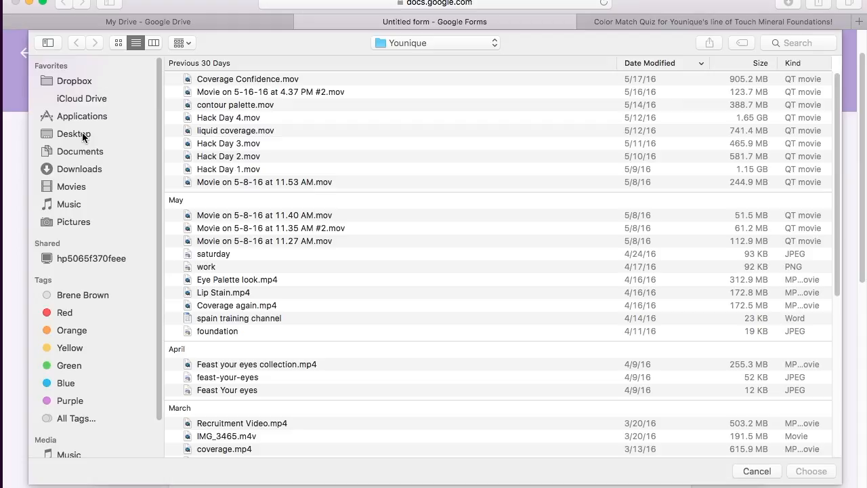
# Step: Upload the 226 KB before-and-after jpg from the Downloads folder into the form
pyautogui.click(75, 169)
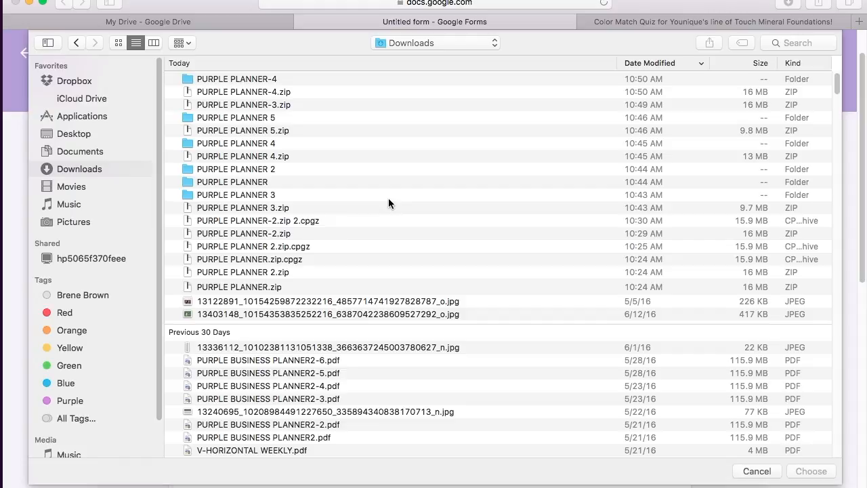
pyautogui.click(190, 305)
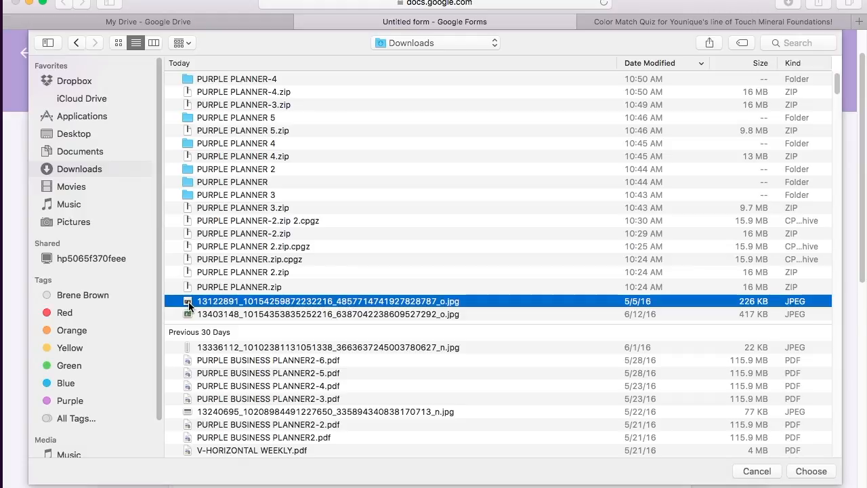
pyautogui.click(810, 473)
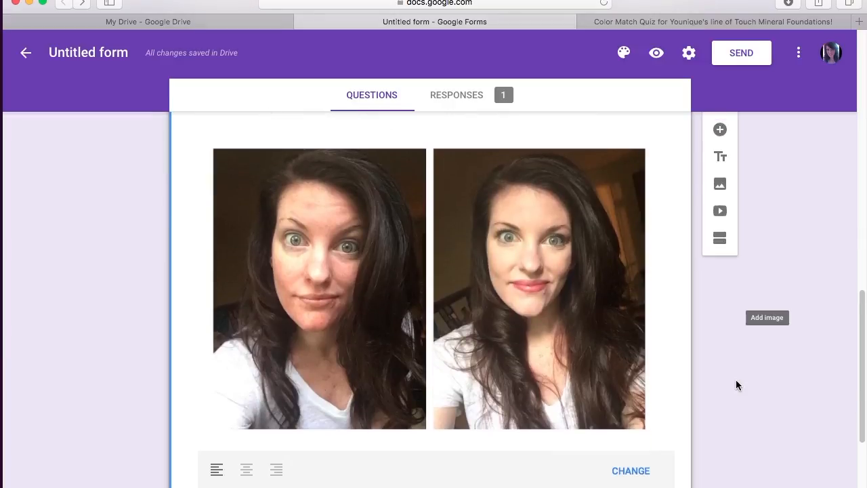
# Step: Select the Foundation colors question and open the Add video dialog after it
pyautogui.scroll(-3, 736, 384)
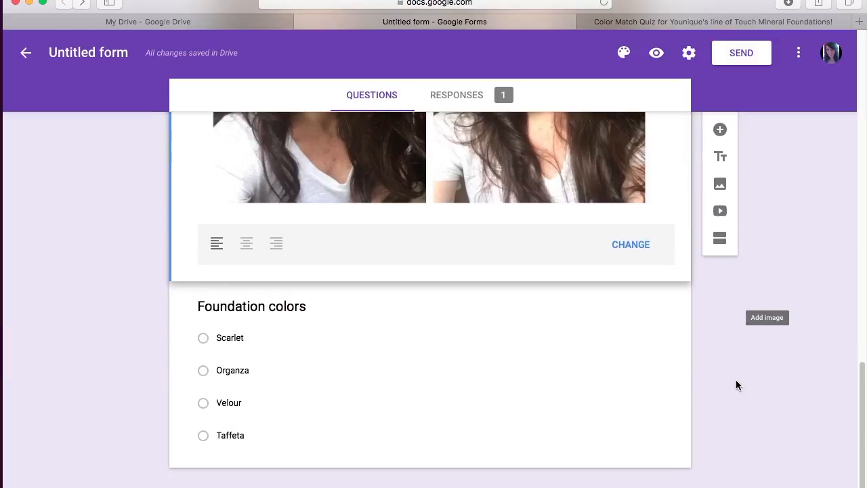
pyautogui.scroll(2, 736, 383)
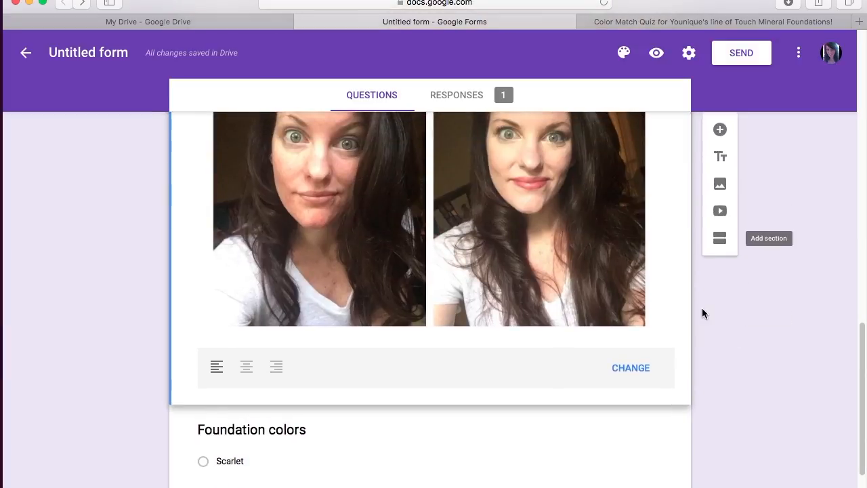
pyautogui.click(696, 431)
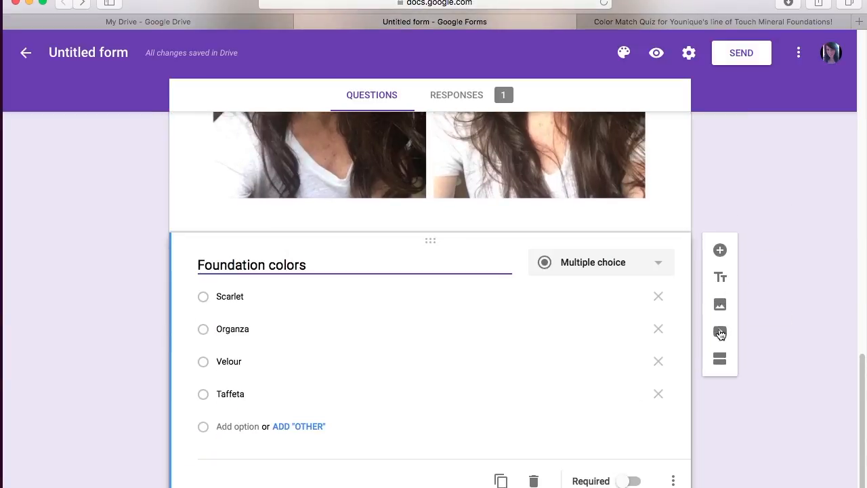
pyautogui.click(720, 331)
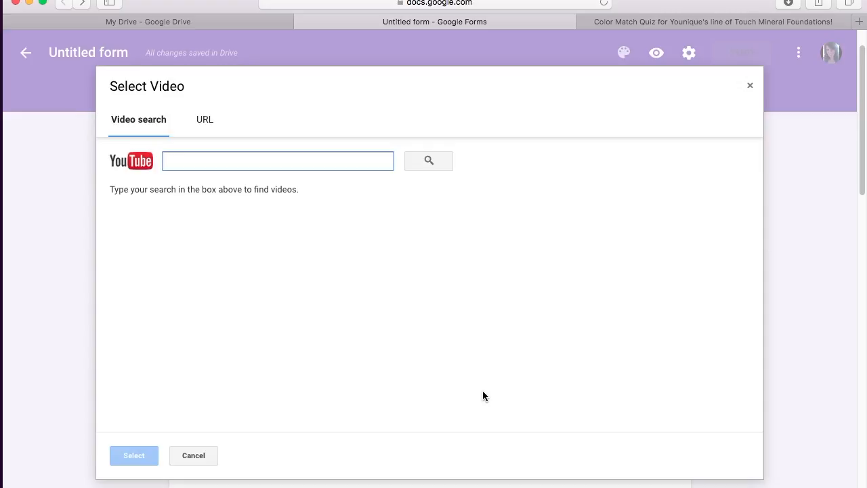
# Step: Search YouTube for the presenter's name, then add an 'h' to the first name and search again
pyautogui.write('Sara')
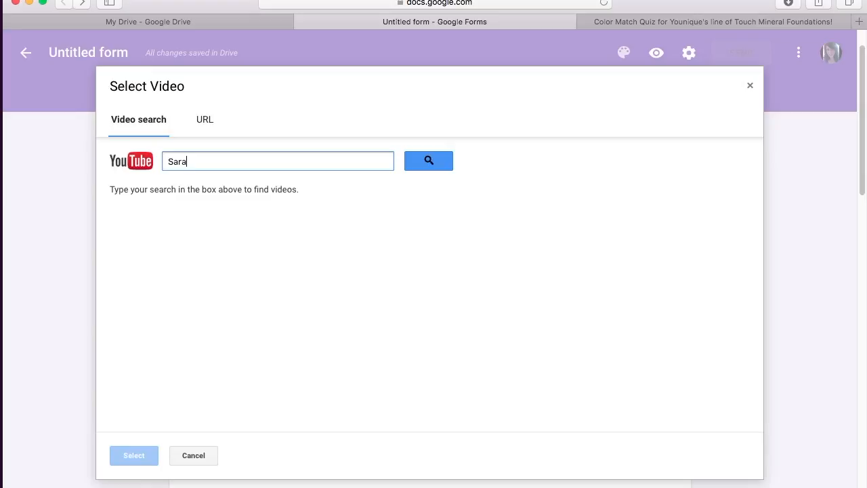
pyautogui.write(' jillian')
pyautogui.click(428, 161)
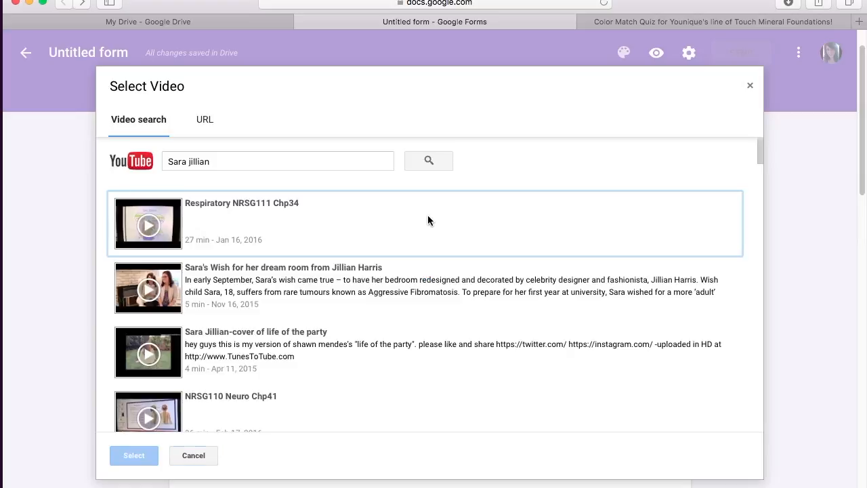
pyautogui.scroll(-5, 368, 355)
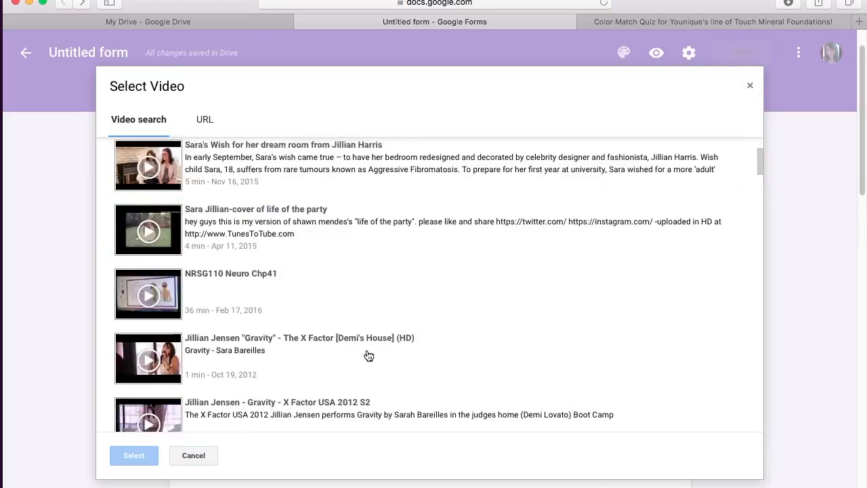
pyautogui.scroll(-2, 368, 356)
pyautogui.scroll(3, 367, 356)
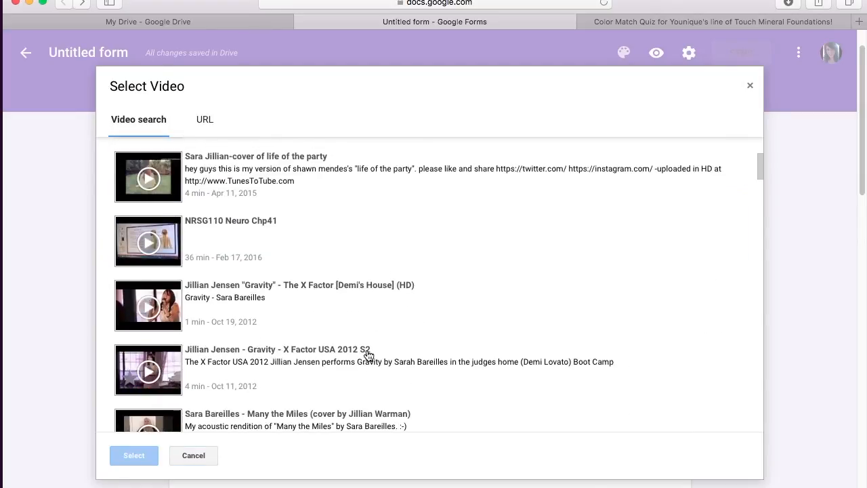
pyautogui.scroll(5, 368, 356)
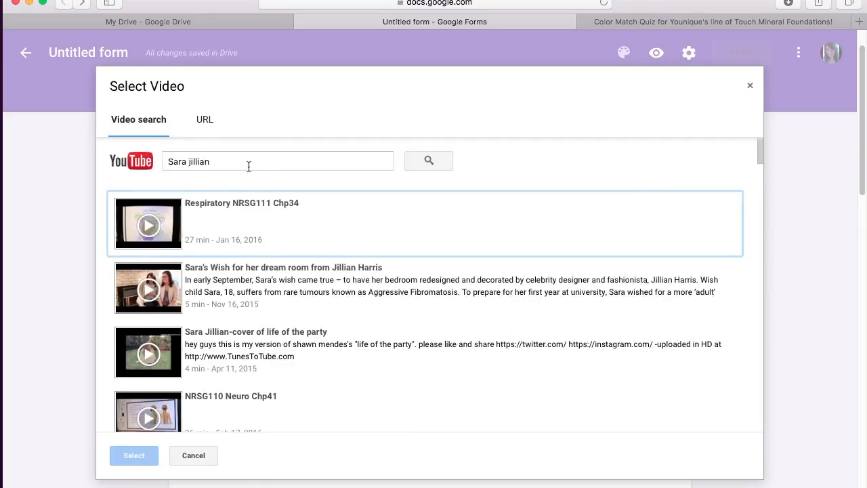
pyautogui.click(216, 161)
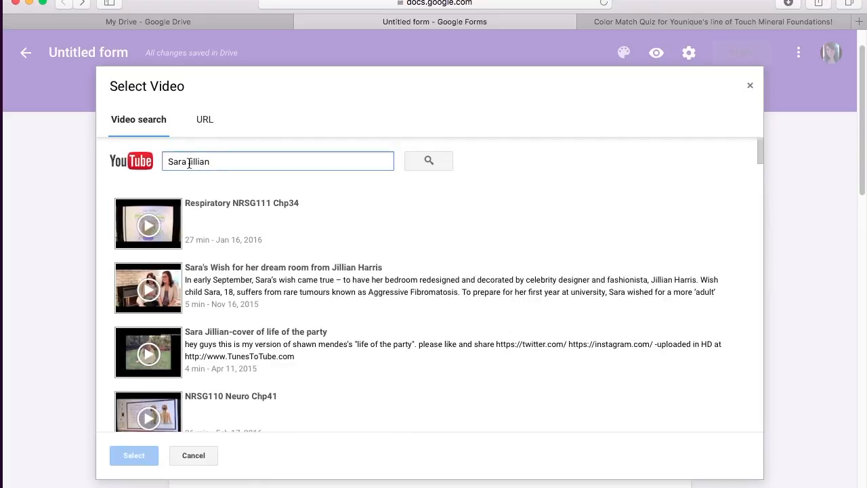
pyautogui.tripleClick(229, 161)
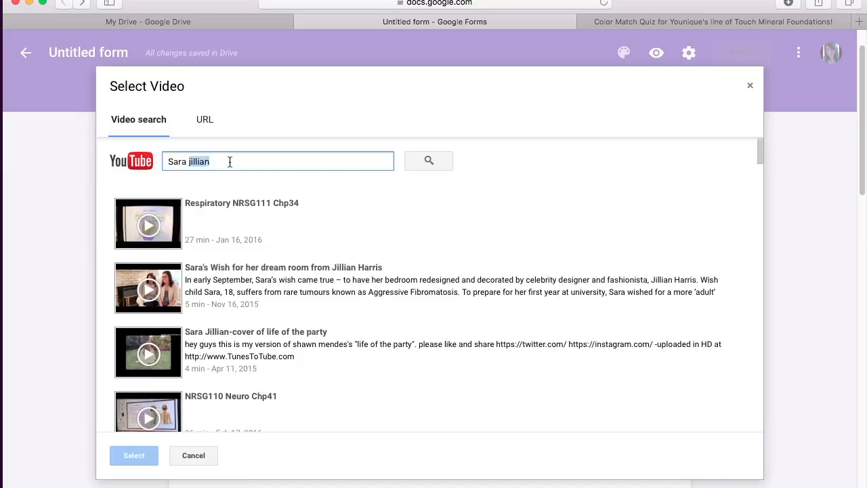
pyautogui.click(185, 162)
pyautogui.write('h')
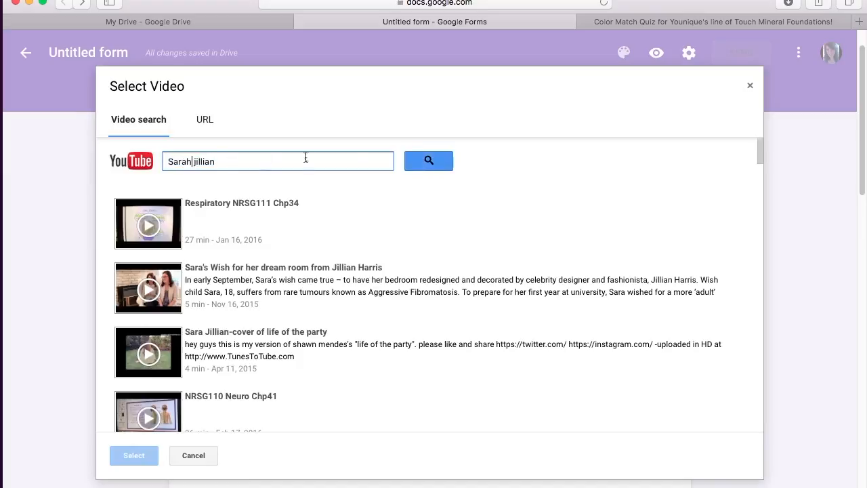
pyautogui.click(429, 160)
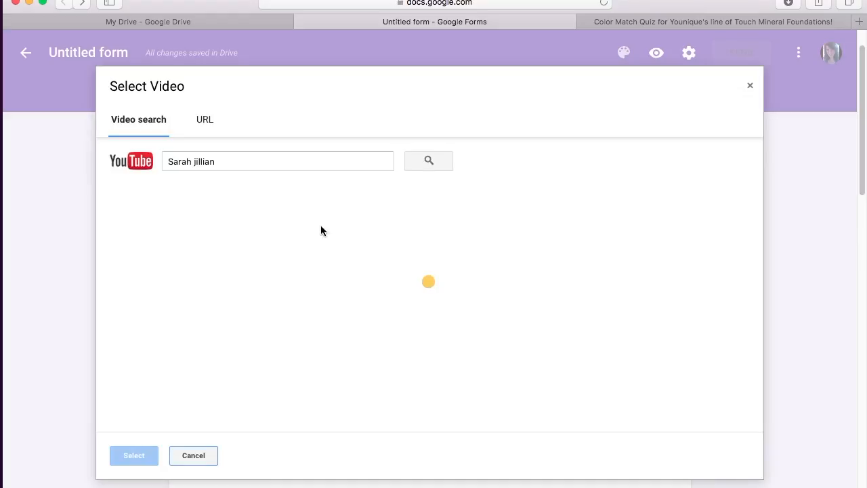
# Step: Replace the space between the two names with an underscore and search again
pyautogui.scroll(-5, 321, 225)
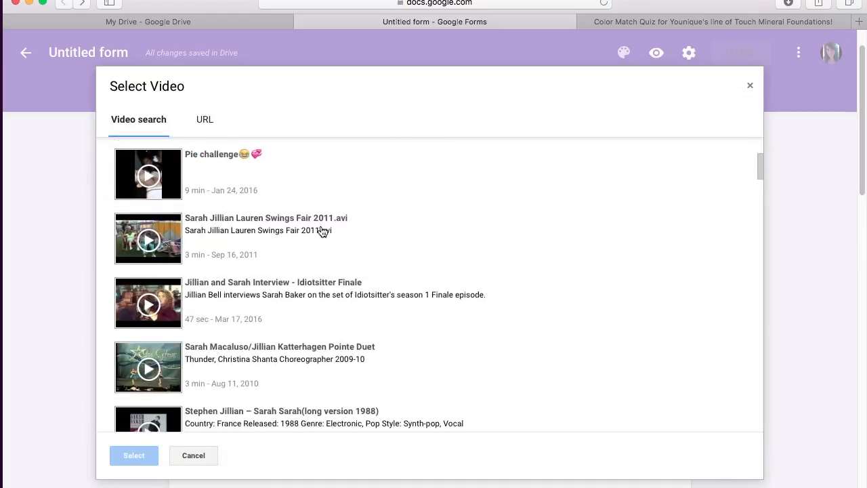
pyautogui.scroll(-12, 322, 231)
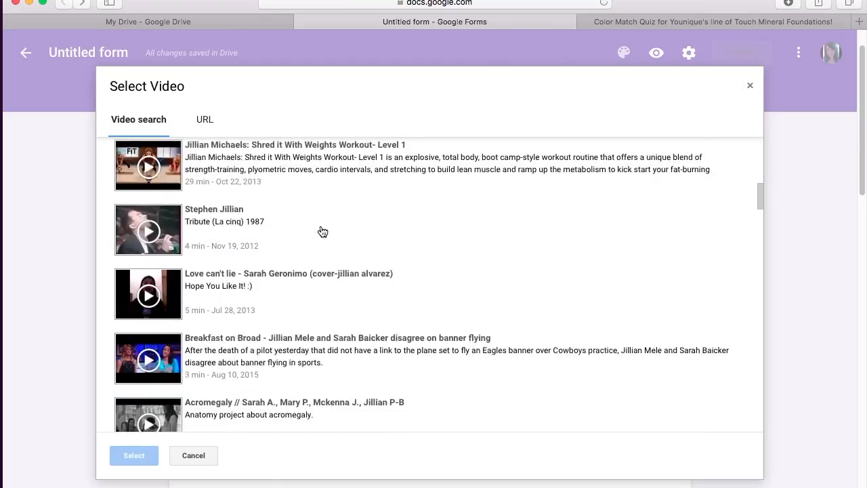
pyautogui.scroll(-12, 321, 231)
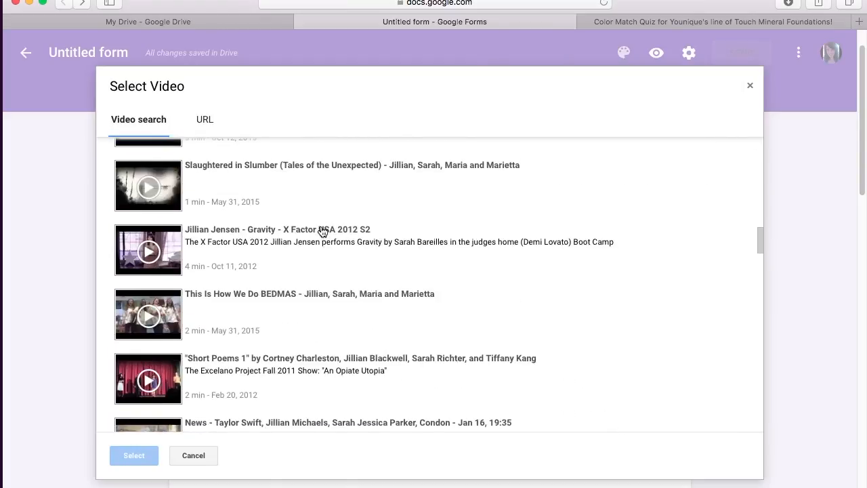
pyautogui.scroll(20, 323, 232)
pyautogui.scroll(-20, 323, 231)
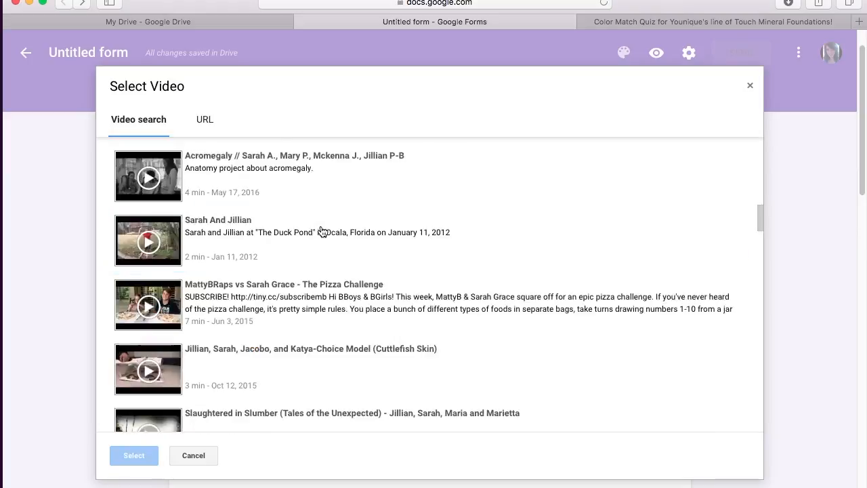
pyautogui.scroll(15, 322, 232)
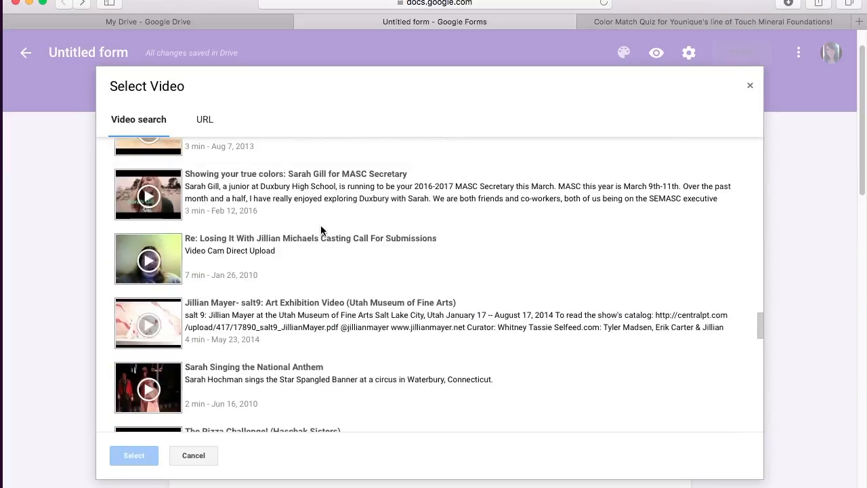
pyautogui.scroll(10, 323, 231)
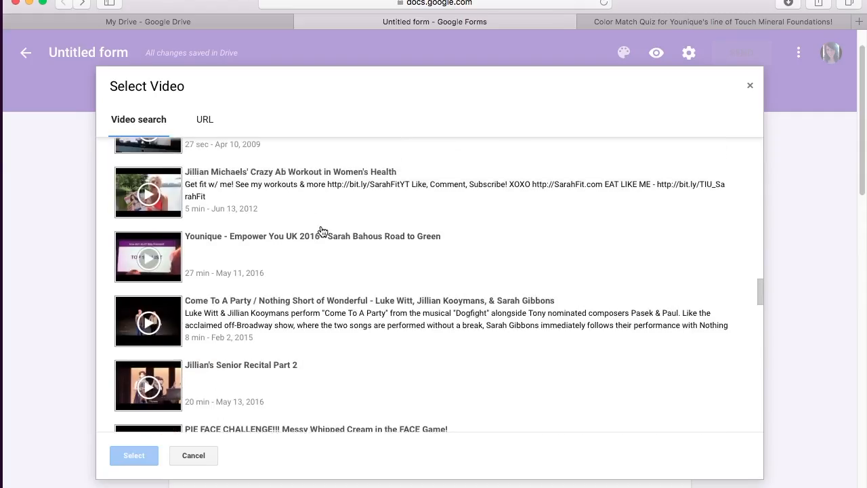
pyautogui.click(230, 160)
pyautogui.press('BackSpace')
pyautogui.write('_jillian')
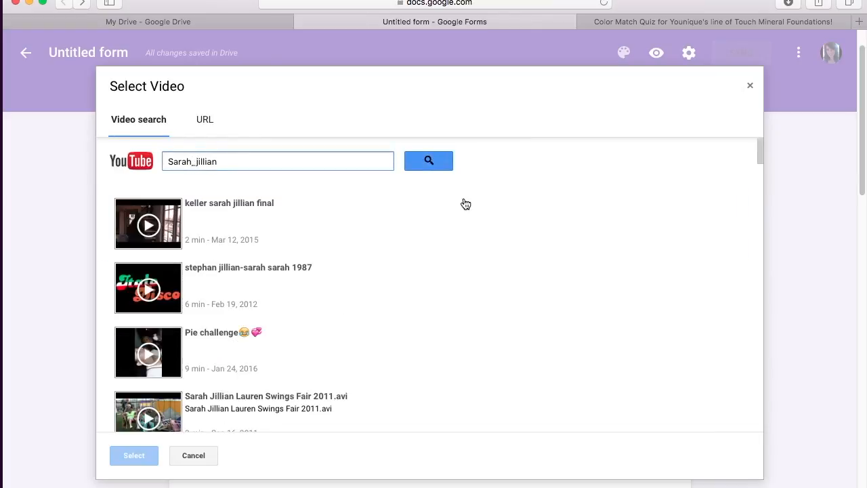
pyautogui.click(430, 163)
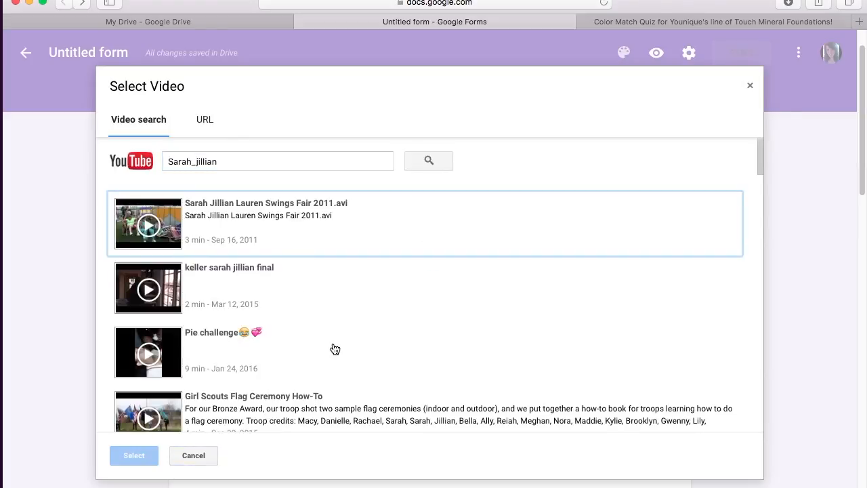
# Step: Clear the text from the video search box
pyautogui.scroll(-2, 325, 325)
pyautogui.scroll(2, 331, 332)
pyautogui.click(245, 160)
pyautogui.doubleClick(244, 160)
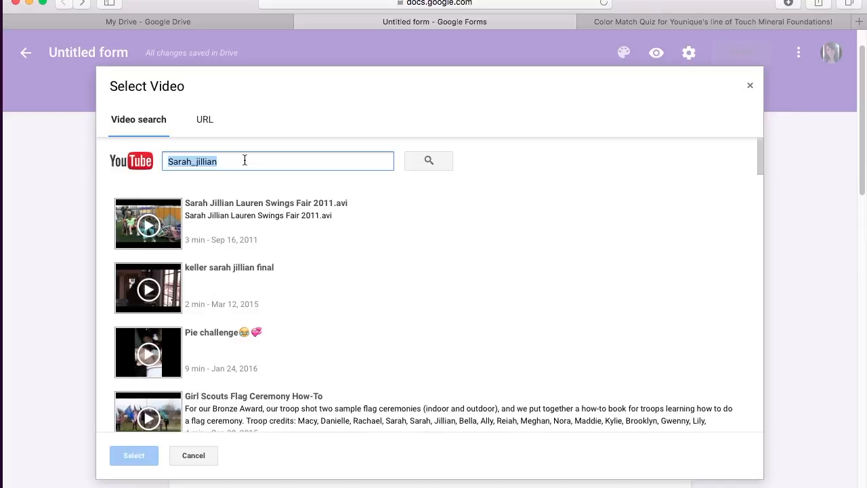
pyautogui.write('mak')
pyautogui.press('BackSpace')
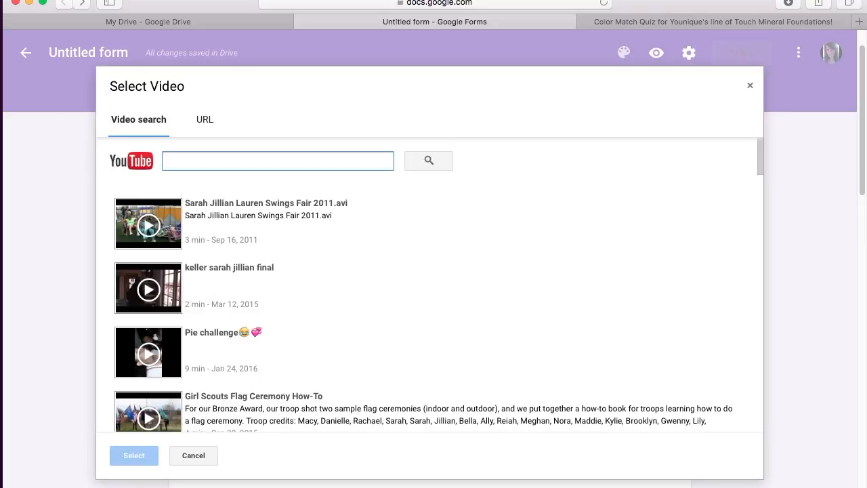
# Step: Search videos for 'Younique coverage', then switch to adding by URL and open a new Safari tab
pyautogui.write('Y')
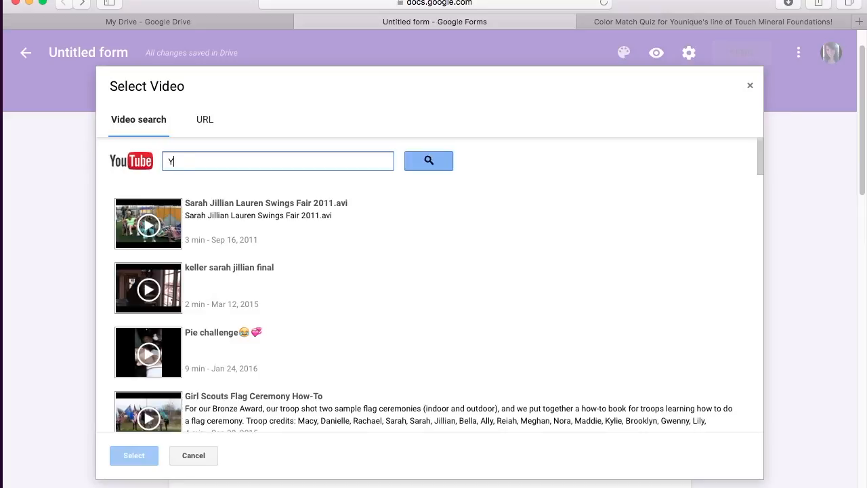
pyautogui.write('ounique')
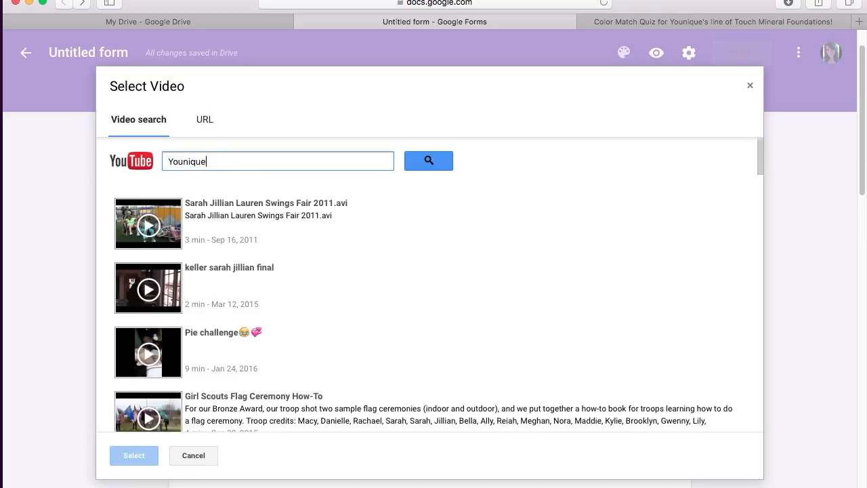
pyautogui.write(' coverage')
pyautogui.click(428, 161)
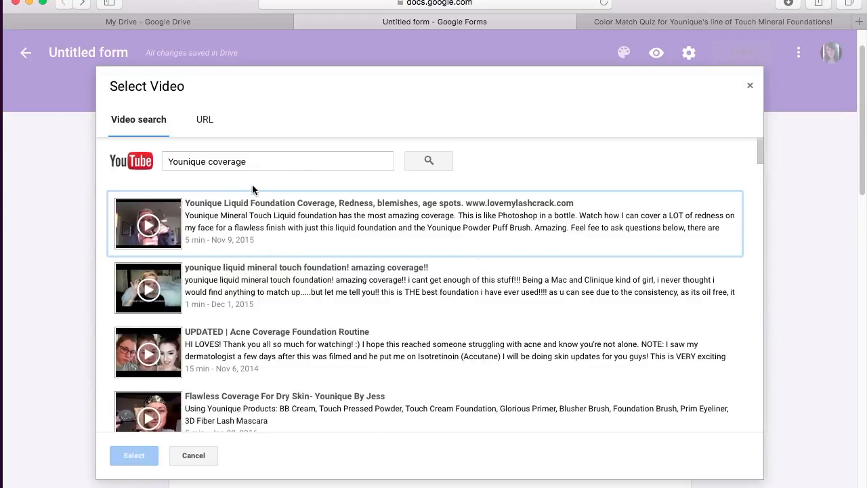
pyautogui.click(204, 120)
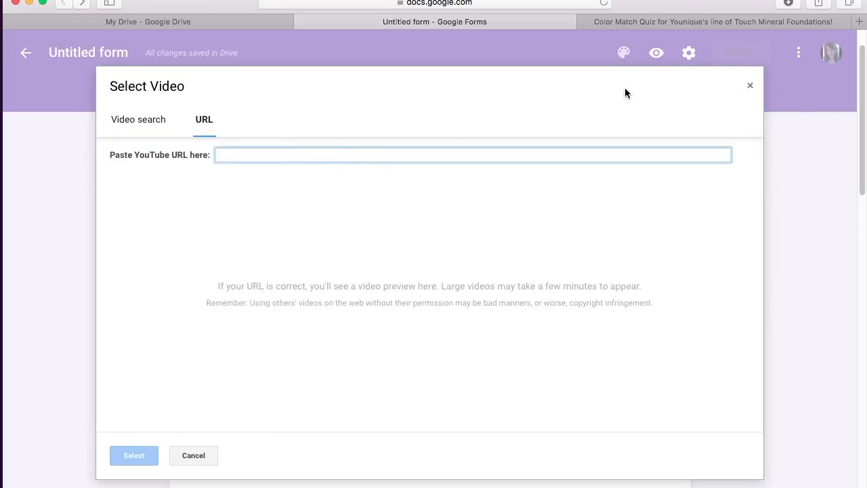
pyautogui.click(858, 22)
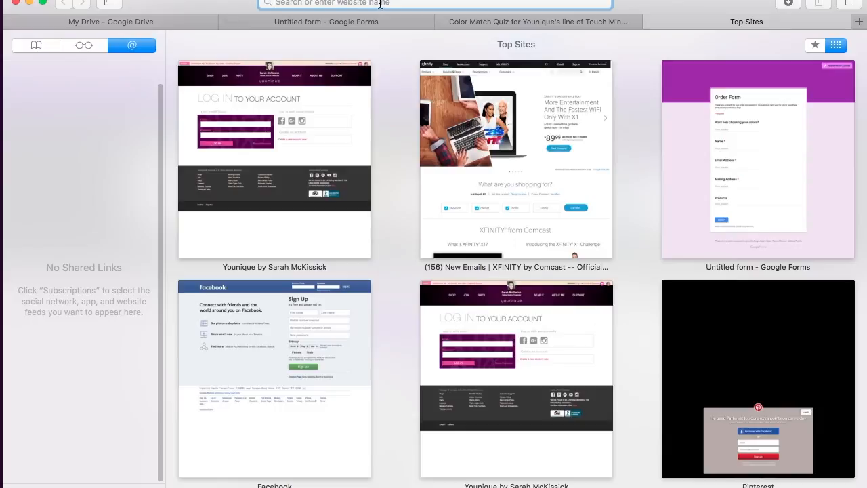
# Step: Load youtube.com in the new Safari tab from the 'youtu' address suggestion
pyautogui.write('youtu')
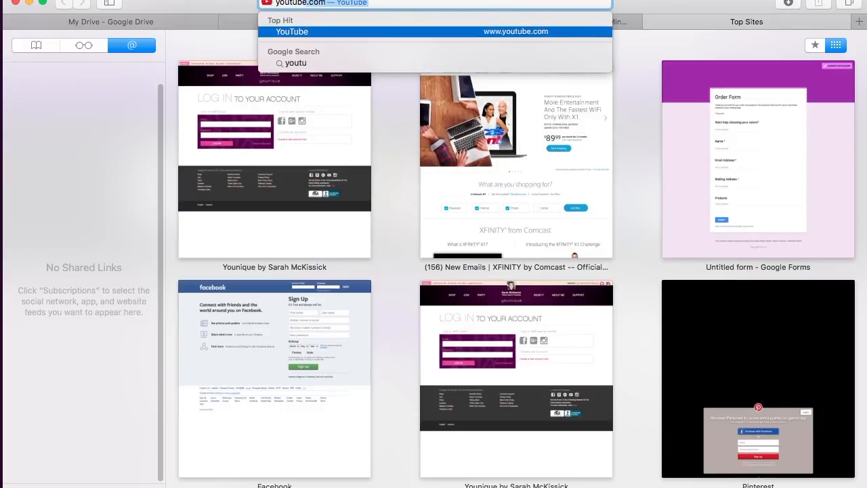
pyautogui.press('Return')
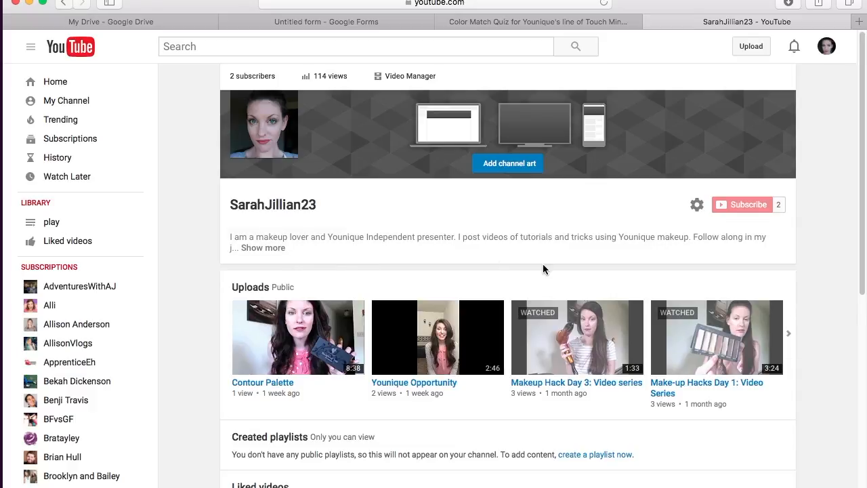
# Step: Page forward and back through the channel's uploaded videos, then return to the Google Forms tab
pyautogui.scroll(-3, 542, 264)
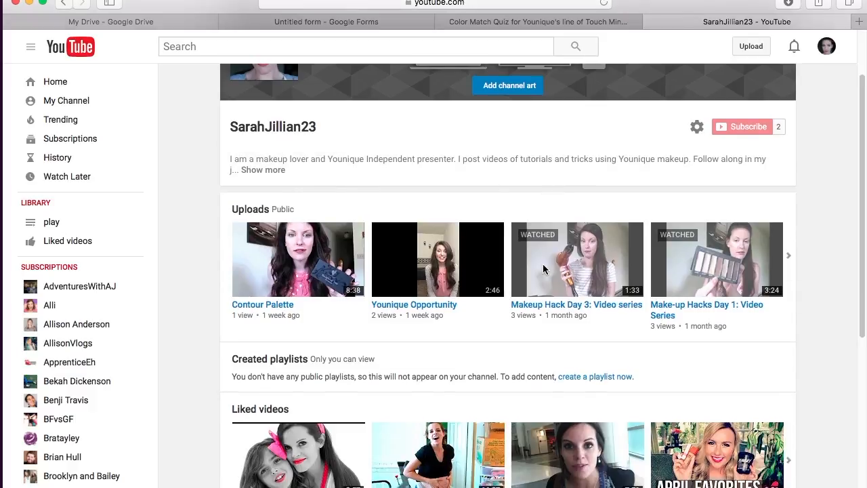
pyautogui.click(795, 264)
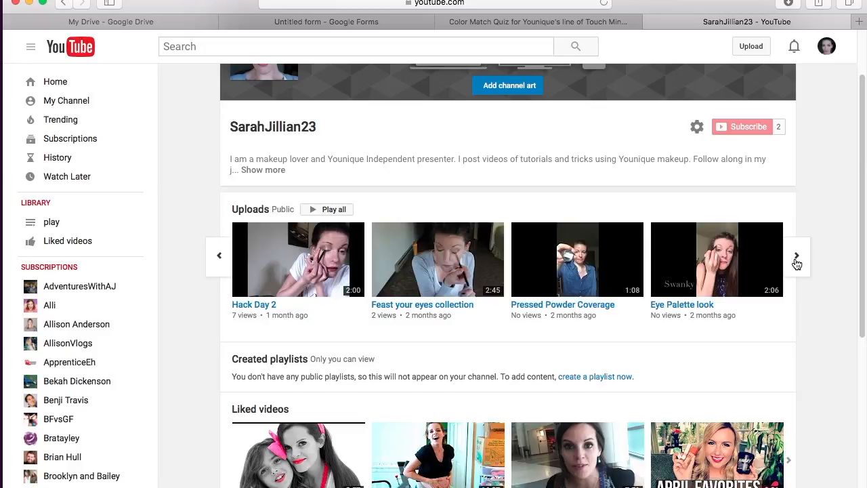
pyautogui.click(797, 262)
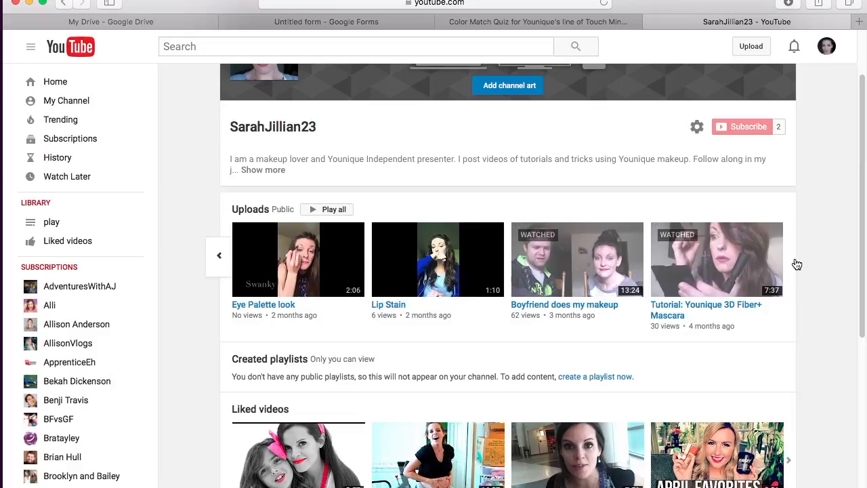
pyautogui.click(218, 258)
pyautogui.click(215, 261)
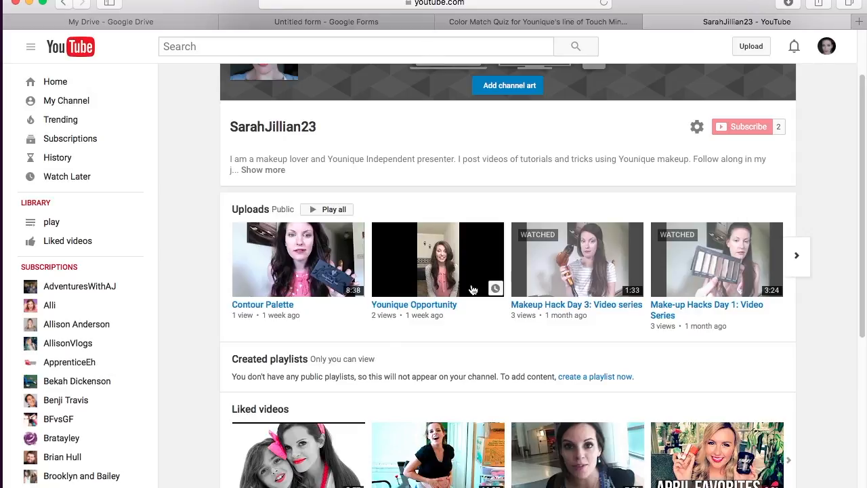
pyautogui.scroll(3, 473, 290)
pyautogui.click(332, 22)
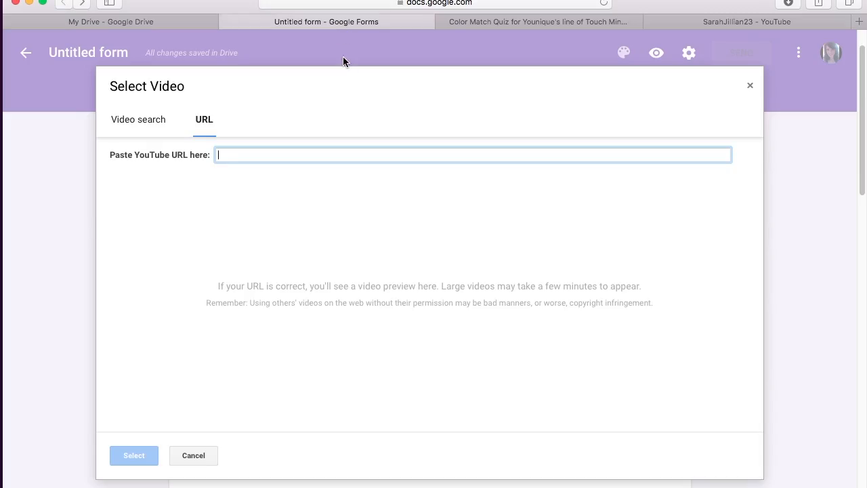
# Step: Cancel the Select Video dialog without adding a video, leaving the before-and-after photo item in view
pyautogui.click(193, 456)
pyautogui.scroll(-5, 655, 279)
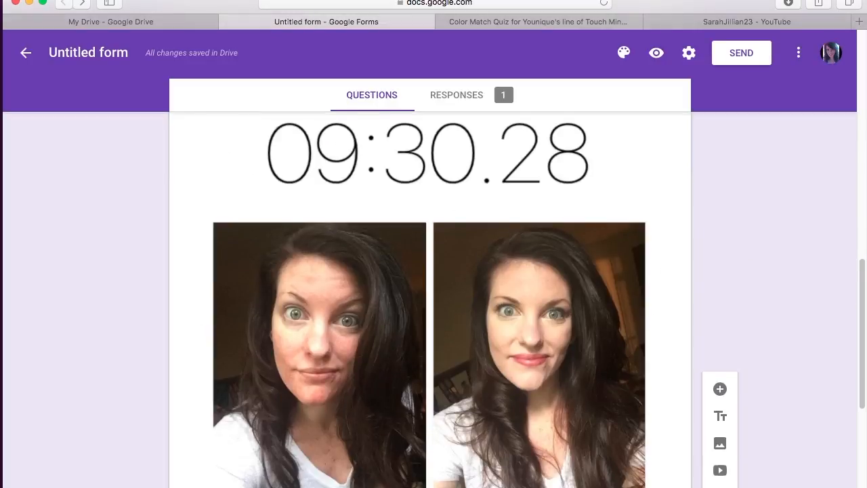
pyautogui.scroll(10, 657, 273)
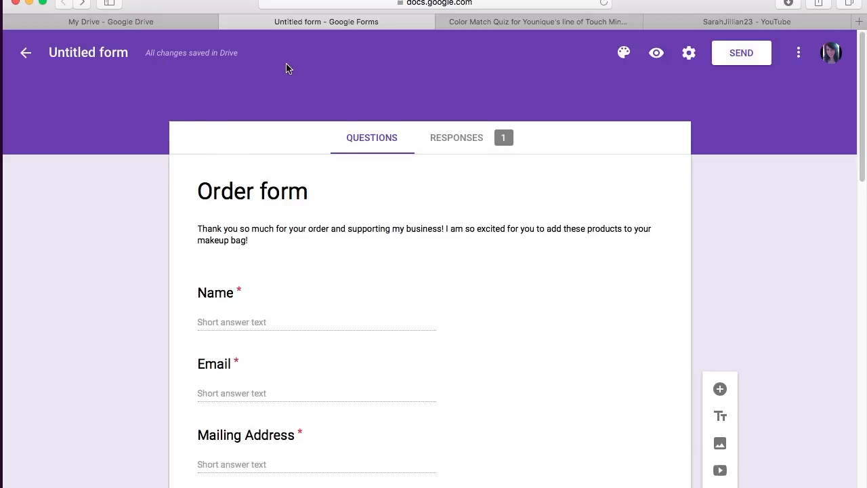
# Step: After previewing magenta-purple and grey, set the theme to teal and go to Forms home
pyautogui.click(625, 54)
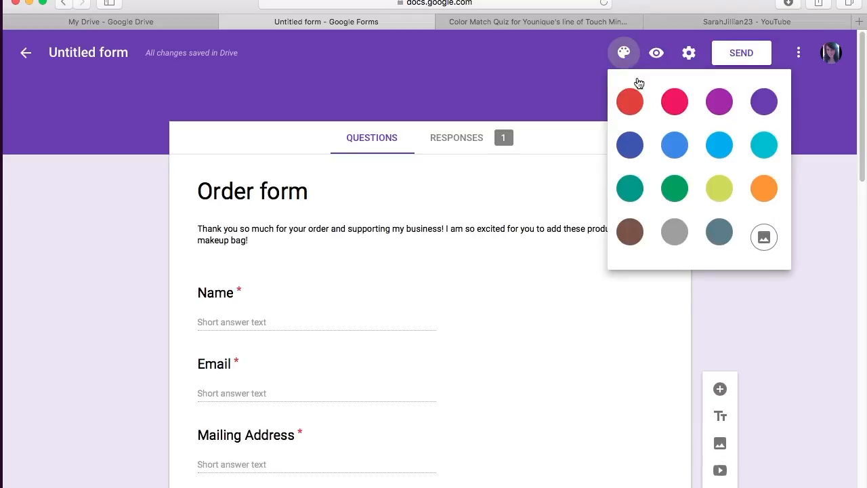
pyautogui.click(718, 101)
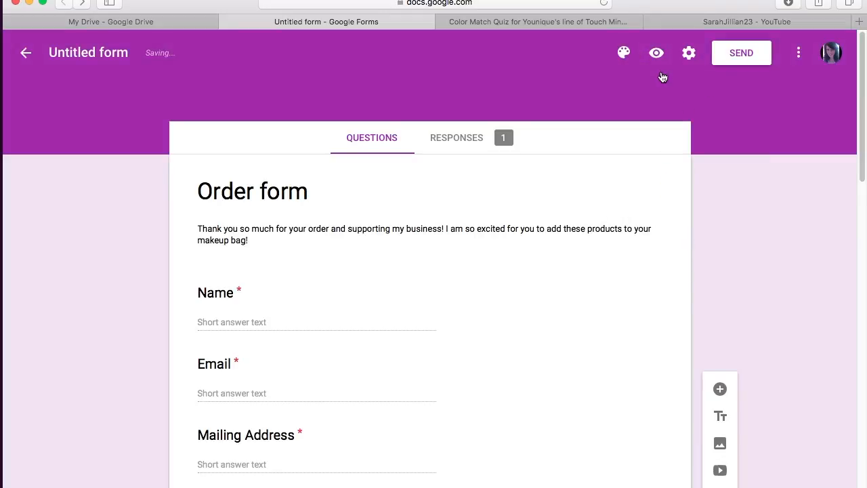
pyautogui.click(624, 53)
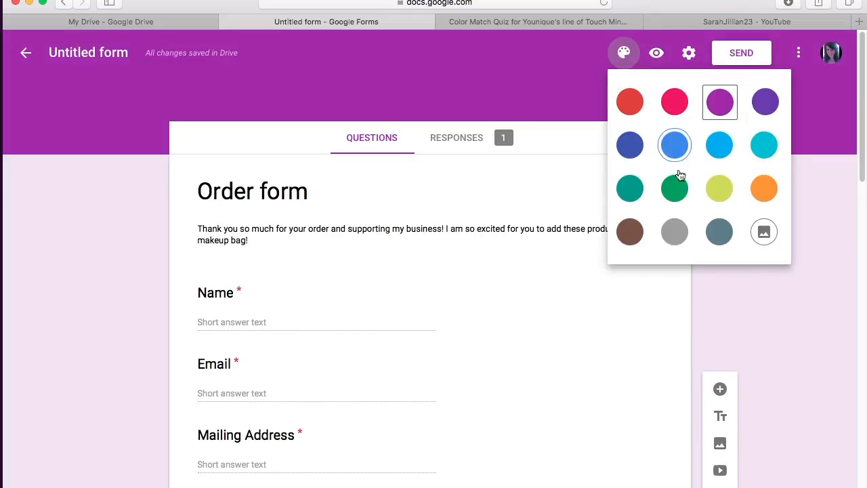
pyautogui.click(674, 232)
pyautogui.click(623, 52)
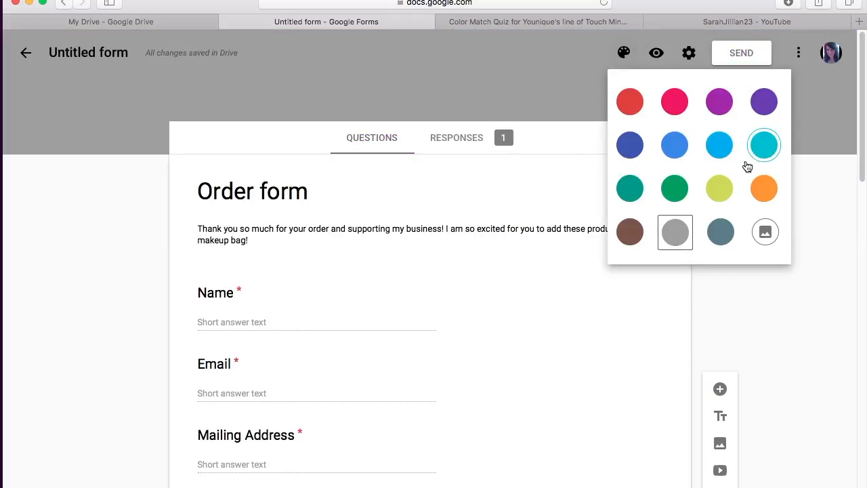
pyautogui.click(771, 148)
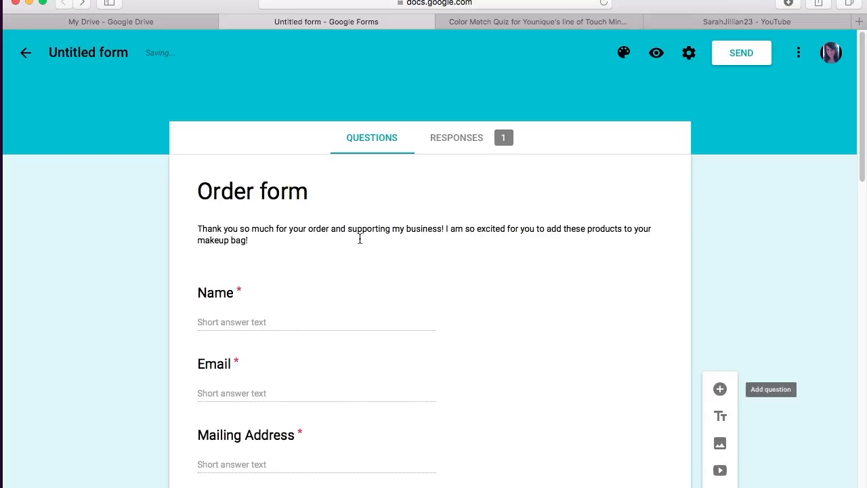
pyautogui.click(24, 54)
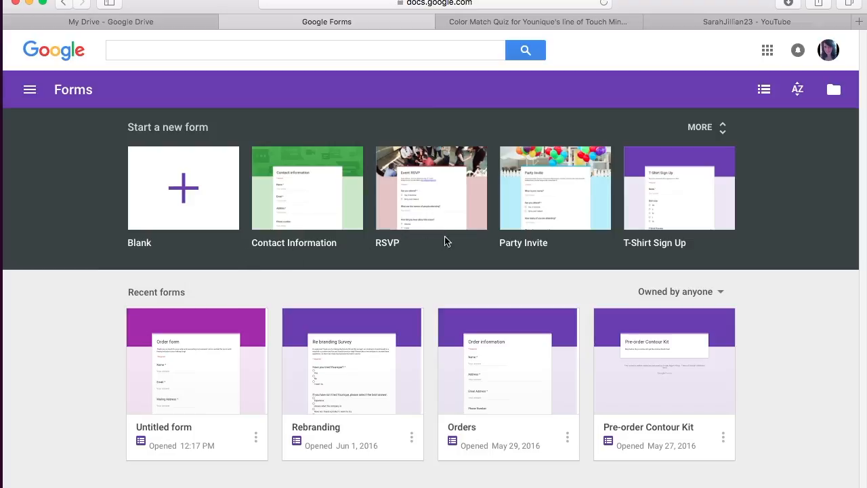
# Step: Browse the full template gallery, then go back to the Forms home page
pyautogui.click(723, 130)
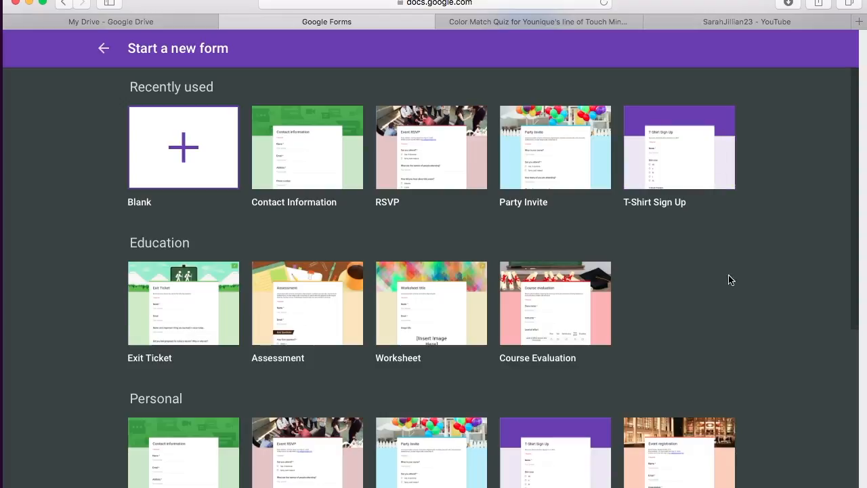
pyautogui.scroll(-3, 731, 295)
pyautogui.scroll(-5, 731, 294)
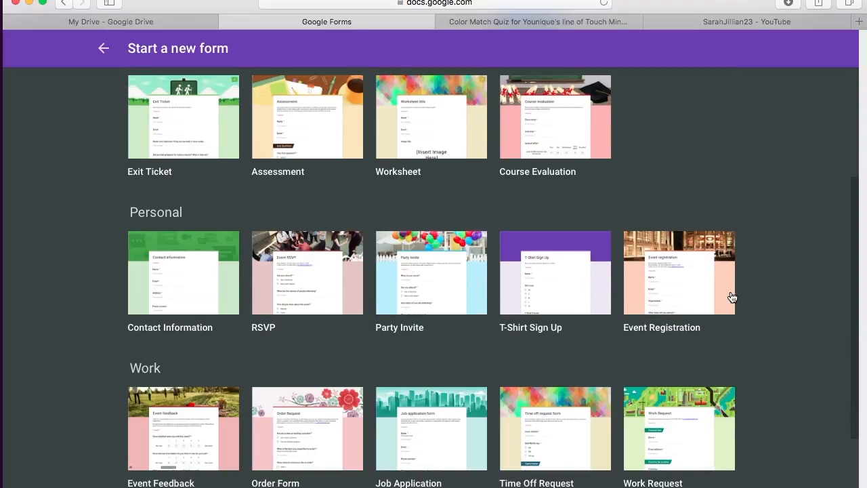
pyautogui.scroll(-2, 731, 296)
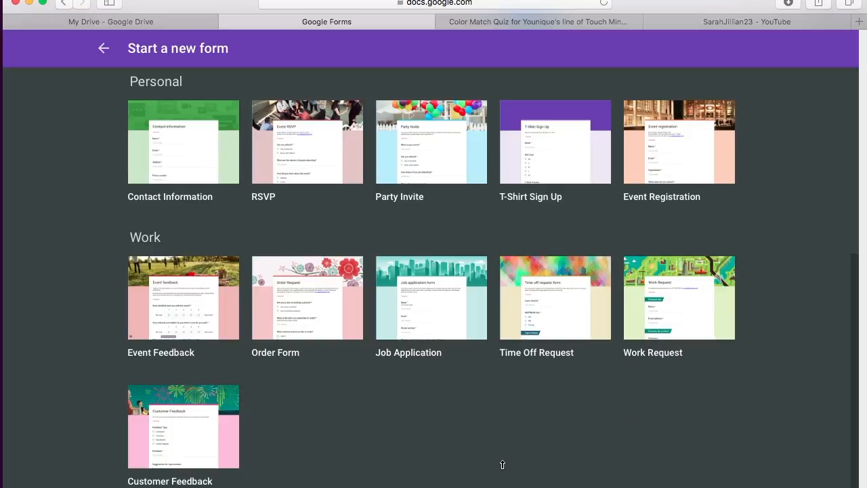
pyautogui.scroll(14, 379, 373)
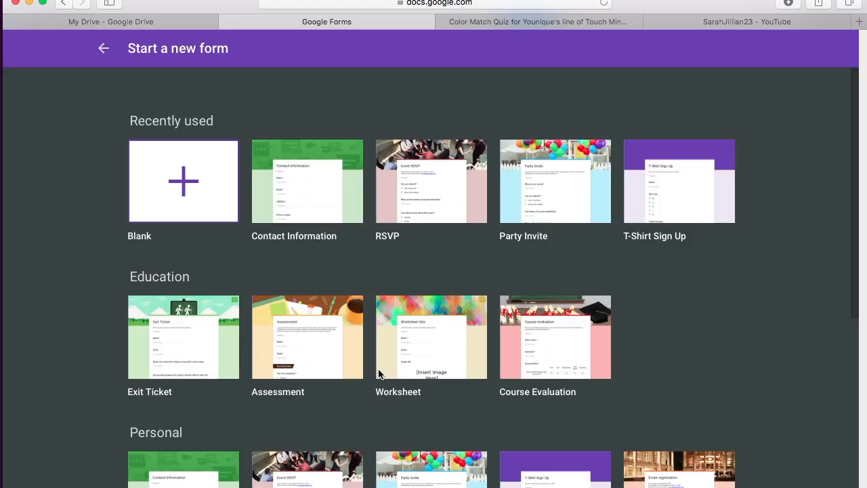
pyautogui.click(102, 48)
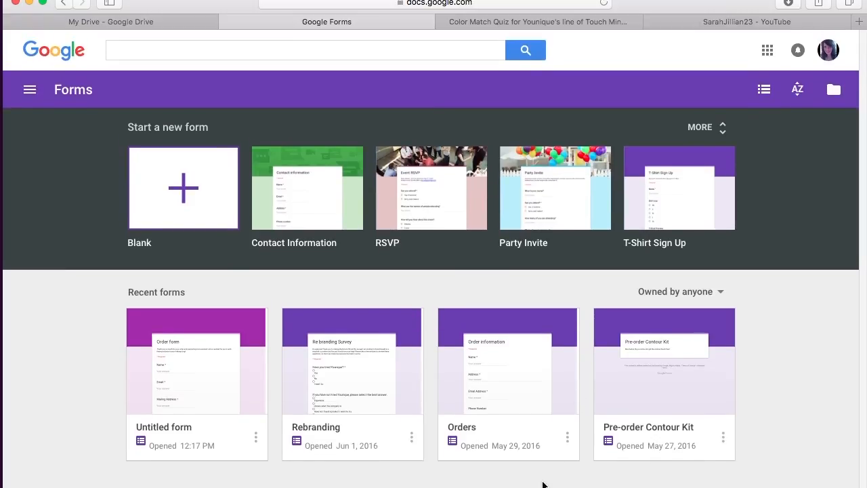
# Step: Open the Rebranding form from recent forms and scroll through its questions
pyautogui.click(386, 381)
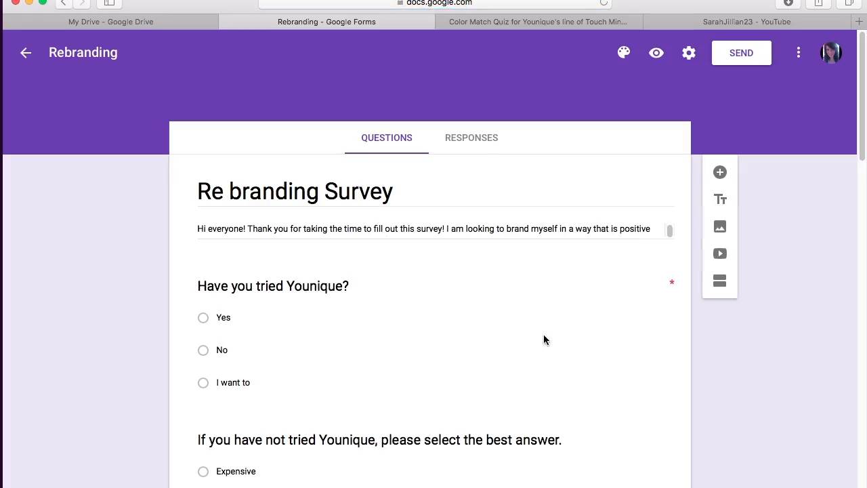
pyautogui.scroll(-5, 552, 336)
pyautogui.scroll(-3, 561, 330)
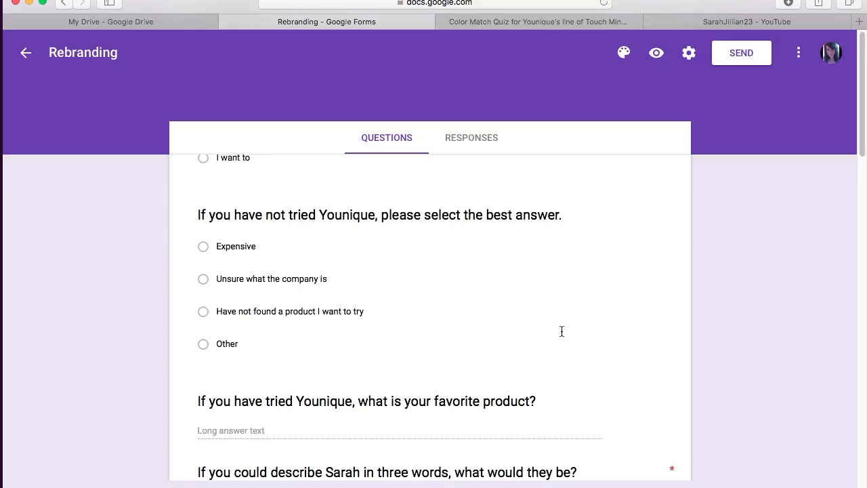
pyautogui.scroll(-2, 561, 330)
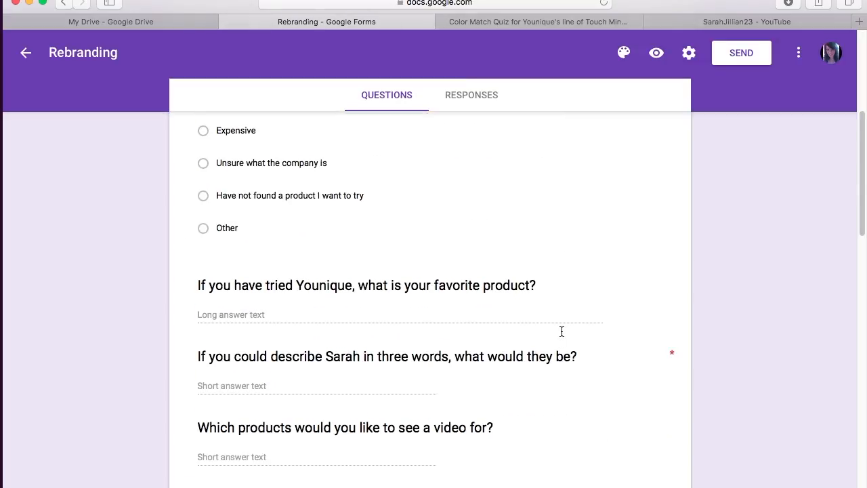
pyautogui.scroll(10, 562, 331)
pyautogui.scroll(-10, 561, 331)
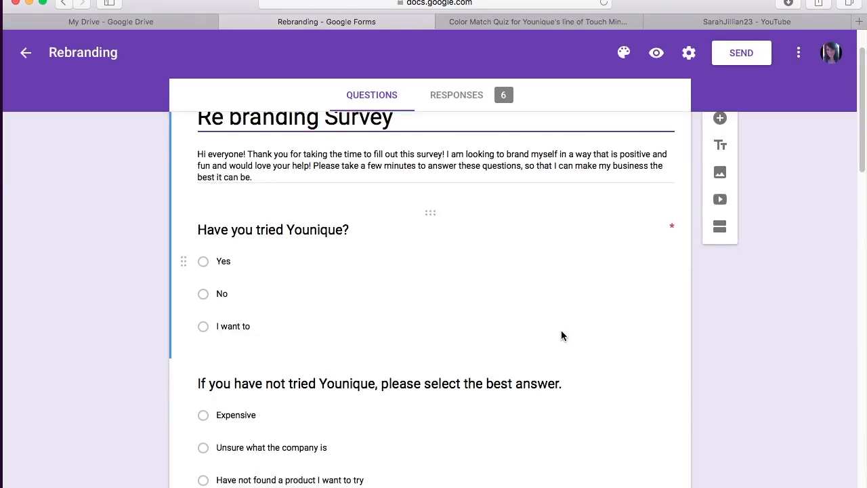
pyautogui.scroll(-3, 561, 331)
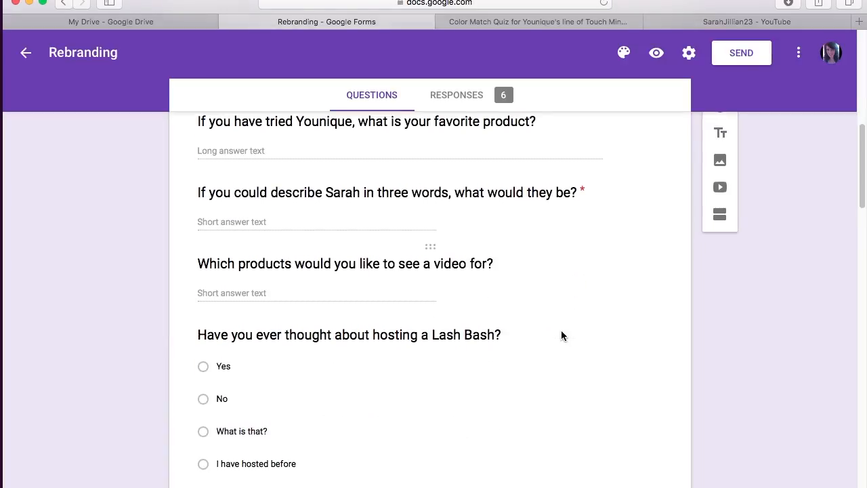
pyautogui.scroll(-7, 561, 331)
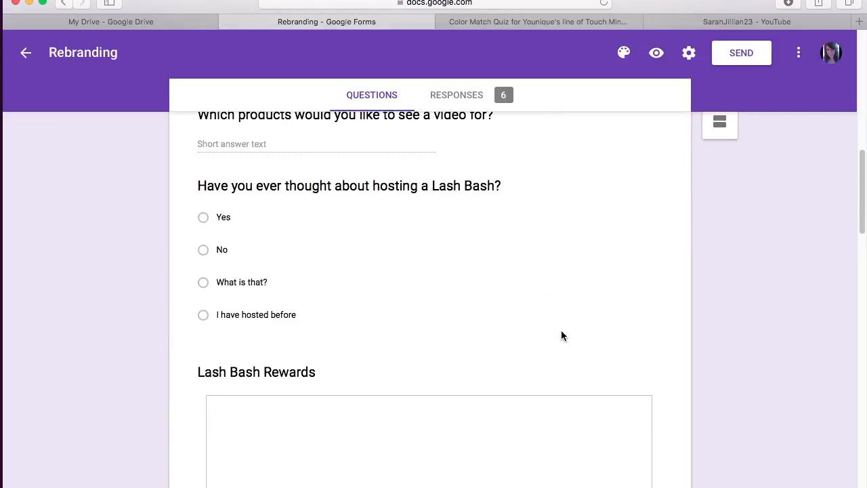
pyautogui.scroll(1, 561, 331)
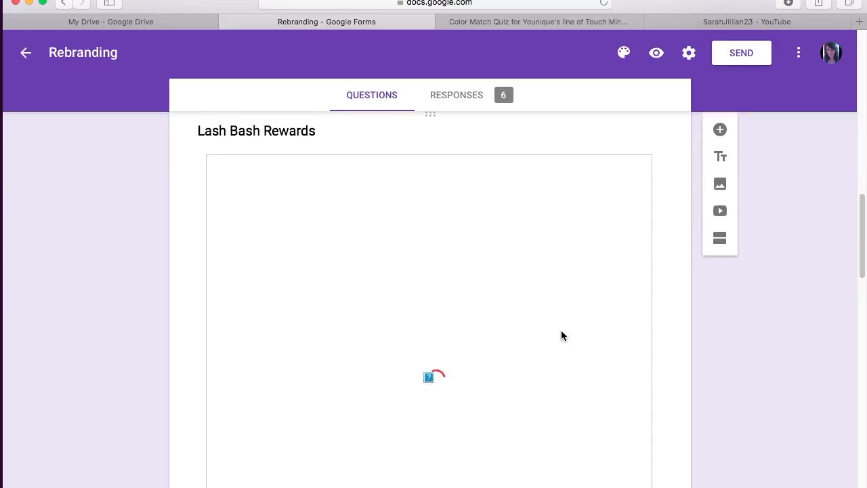
# Step: Show the Rebranding form's responses summary with its 6 responses
pyautogui.scroll(-2, 560, 332)
pyautogui.scroll(-5, 561, 332)
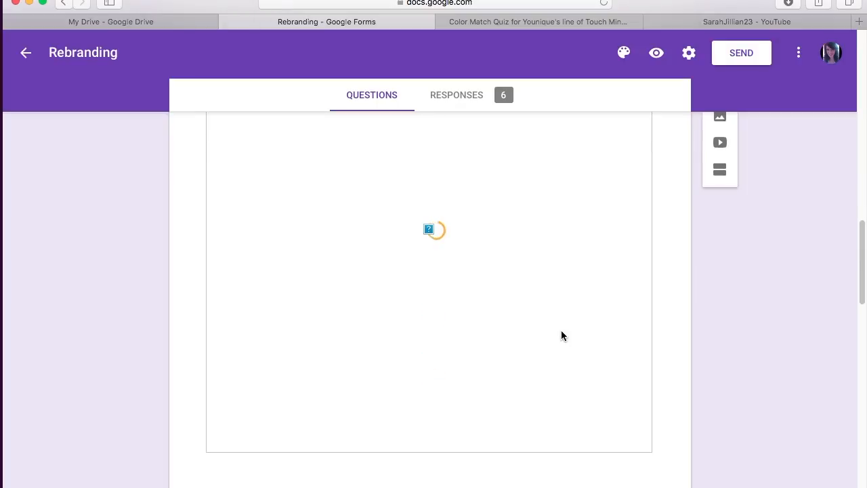
pyautogui.scroll(-8, 561, 331)
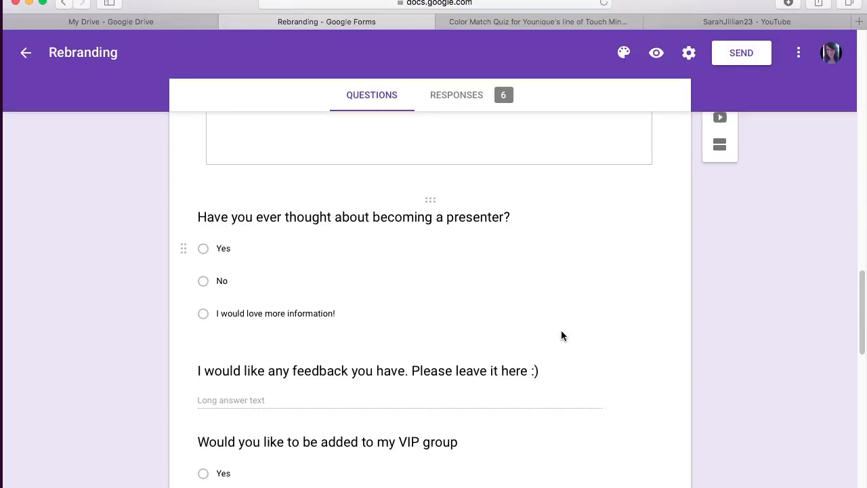
pyautogui.scroll(3, 561, 331)
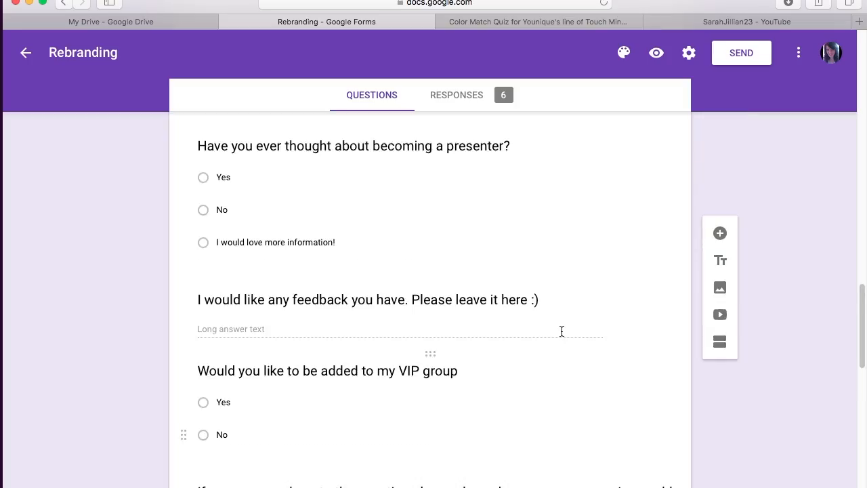
pyautogui.click(466, 95)
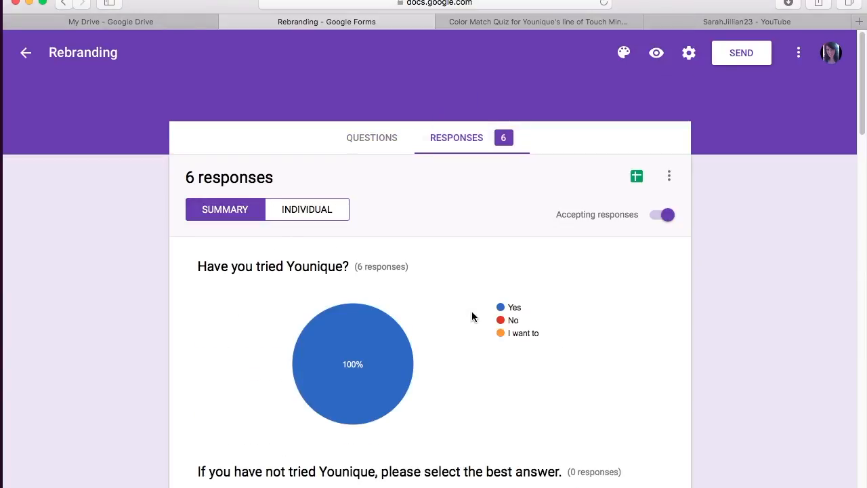
# Step: Scroll down through the first Rebranding response charts
pyautogui.scroll(-8, 472, 316)
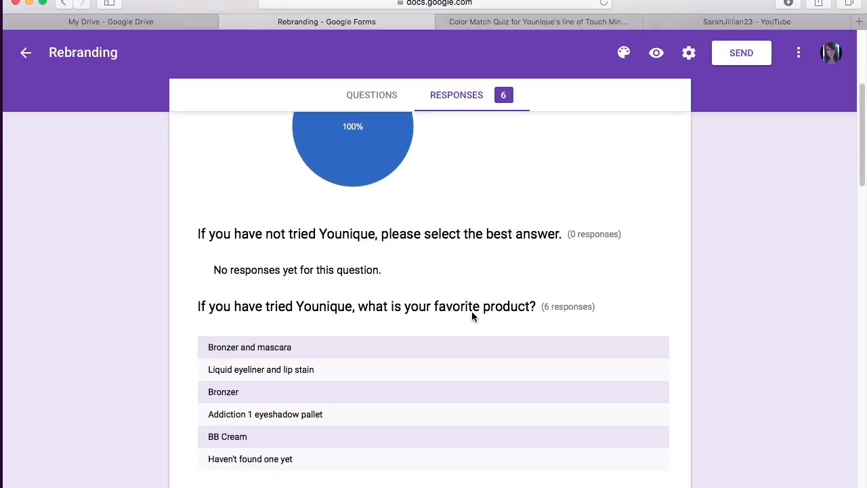
pyautogui.scroll(-6, 472, 317)
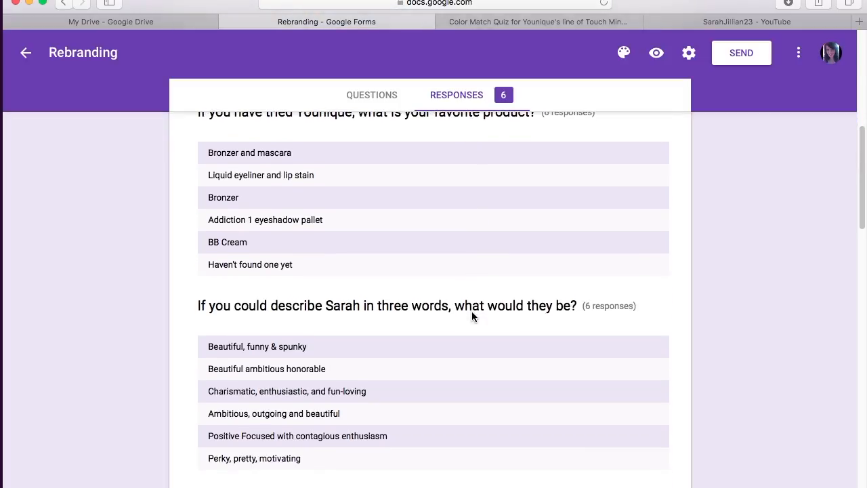
pyautogui.scroll(-7, 472, 312)
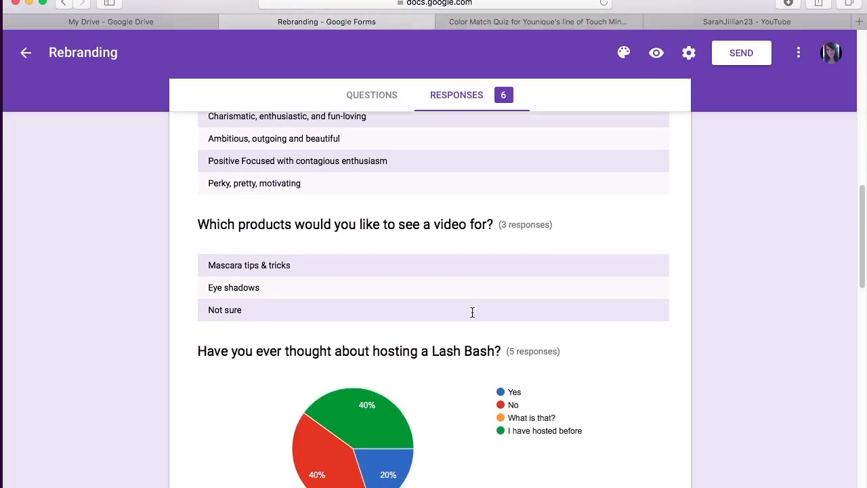
pyautogui.scroll(-5, 472, 312)
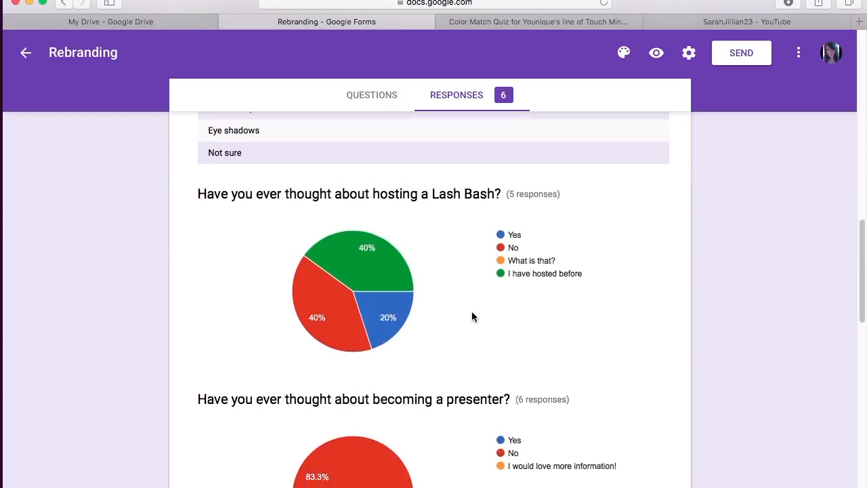
pyautogui.scroll(-1, 472, 316)
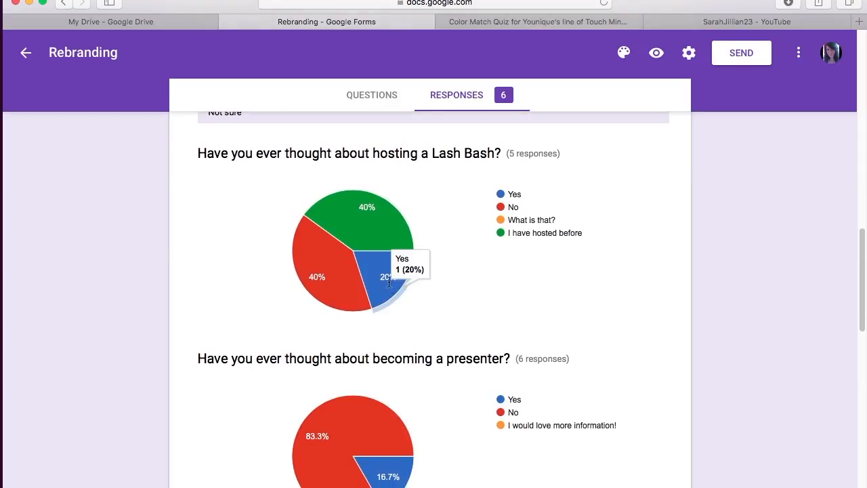
pyautogui.moveTo(372, 240)
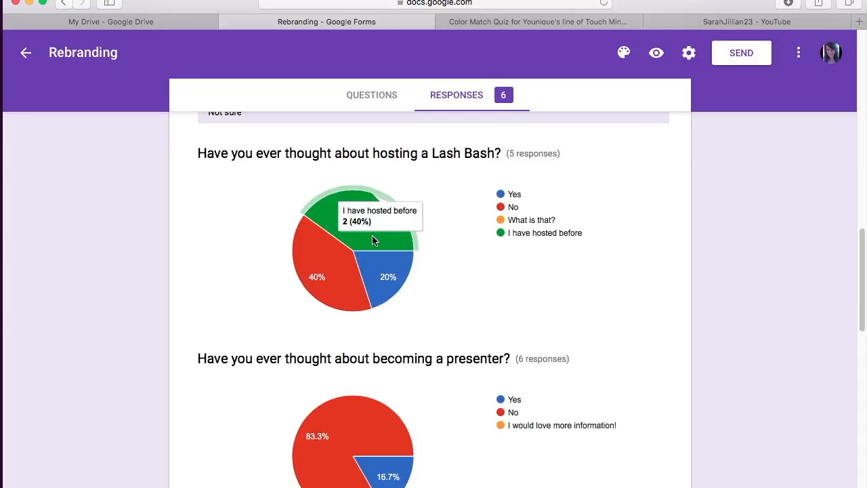
pyautogui.moveTo(335, 271)
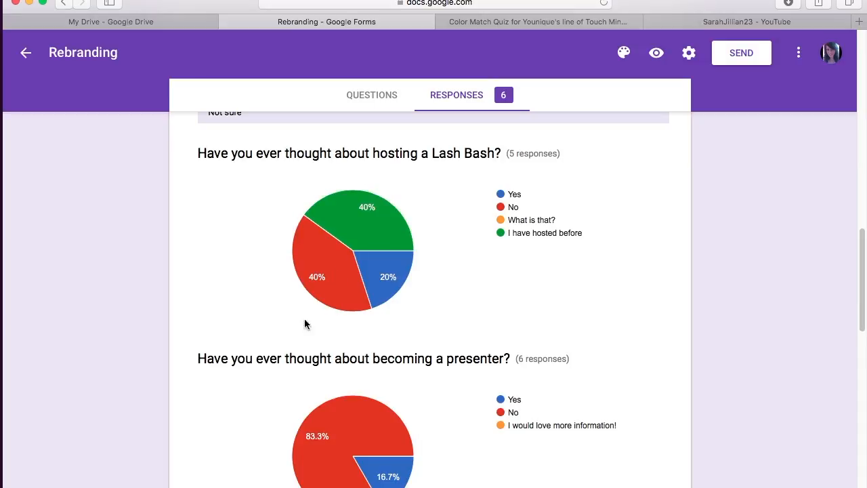
pyautogui.scroll(-3, 295, 335)
pyautogui.moveTo(325, 358)
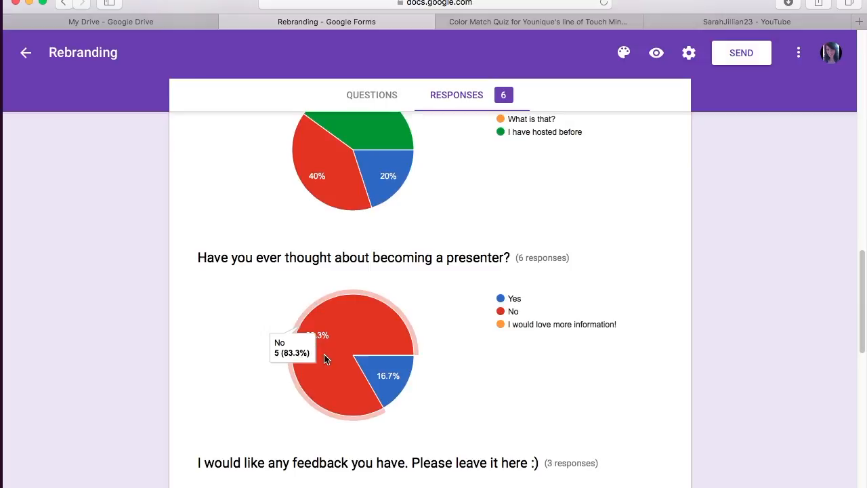
pyautogui.moveTo(398, 374)
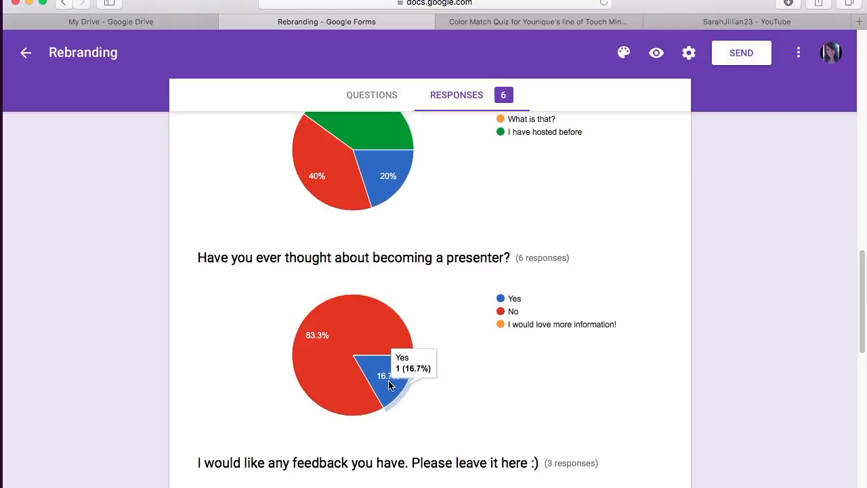
# Step: Scroll through the remaining response charts, then leave the form for Forms home
pyautogui.scroll(-7, 499, 402)
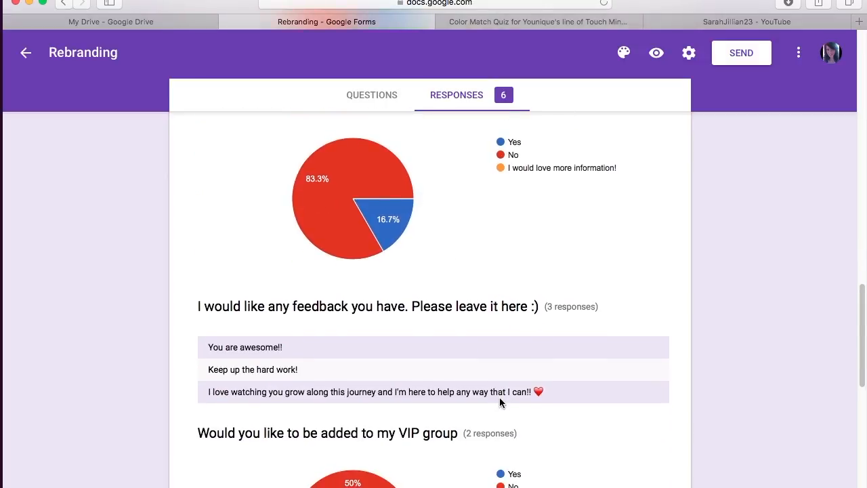
pyautogui.scroll(-3, 499, 403)
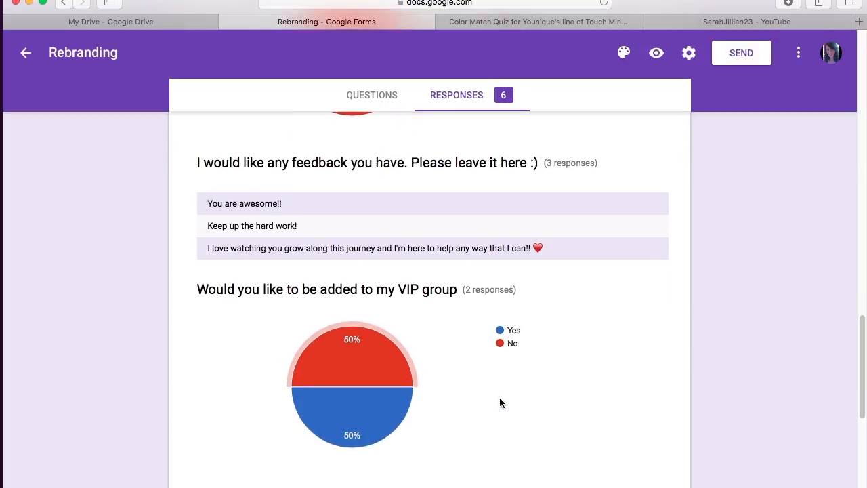
pyautogui.scroll(-2, 499, 402)
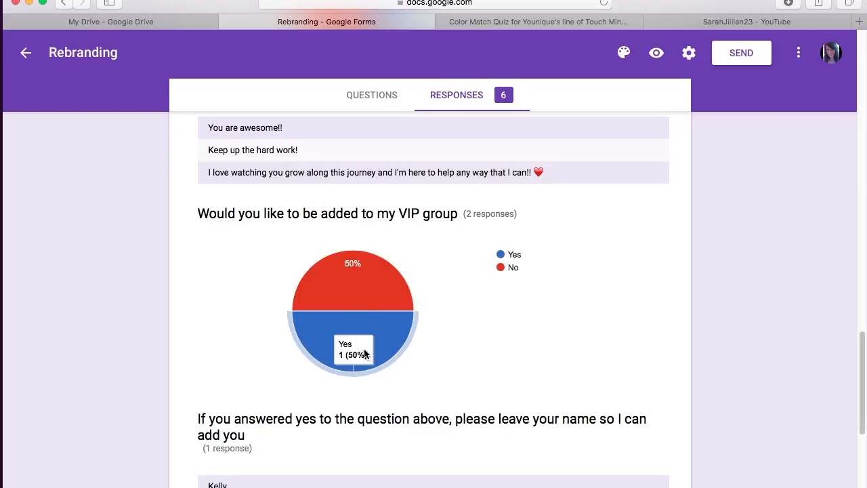
pyautogui.scroll(-5, 464, 365)
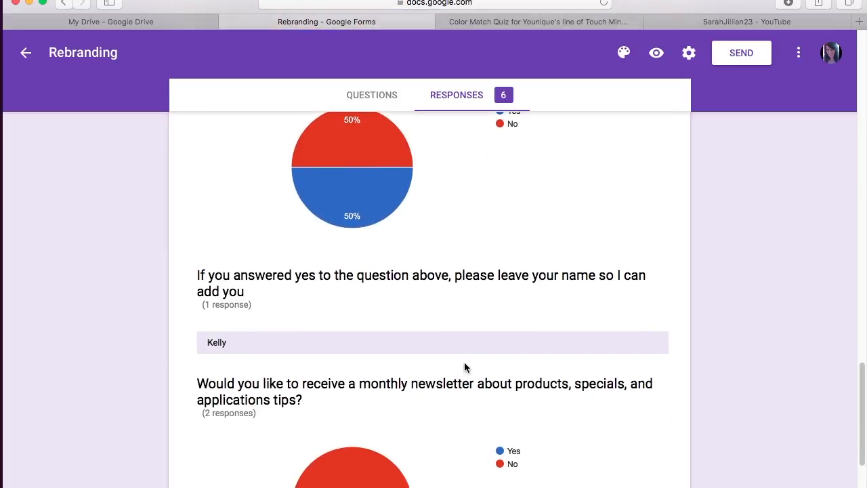
pyautogui.scroll(-2, 465, 360)
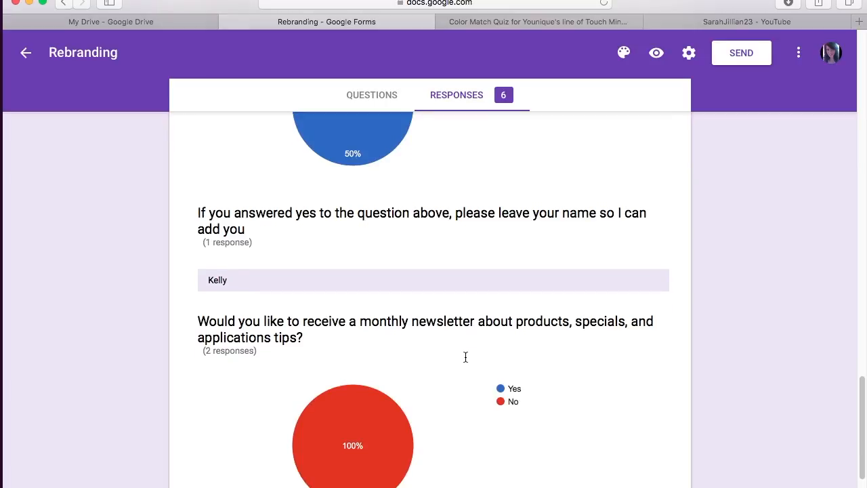
pyautogui.scroll(-4, 465, 356)
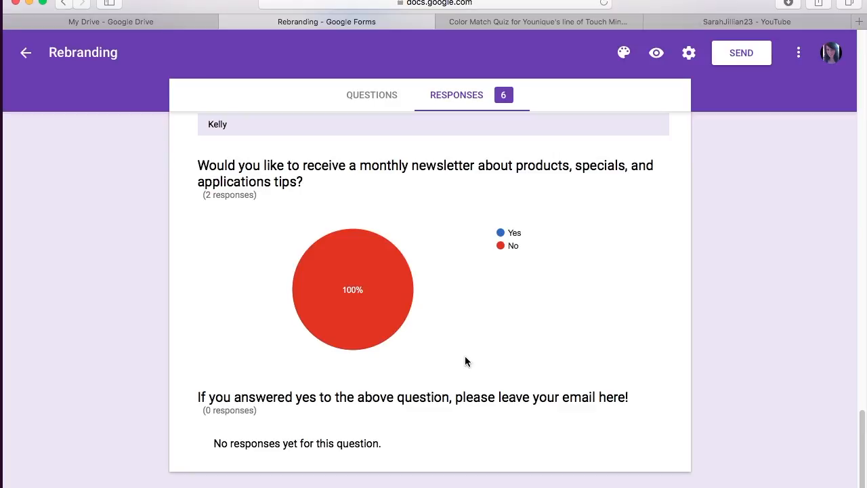
pyautogui.moveTo(396, 326)
pyautogui.scroll(15, 451, 359)
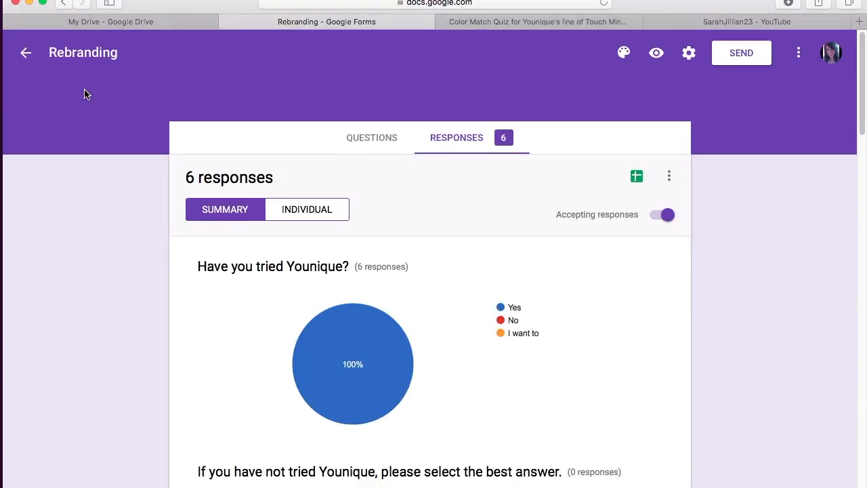
pyautogui.click(26, 59)
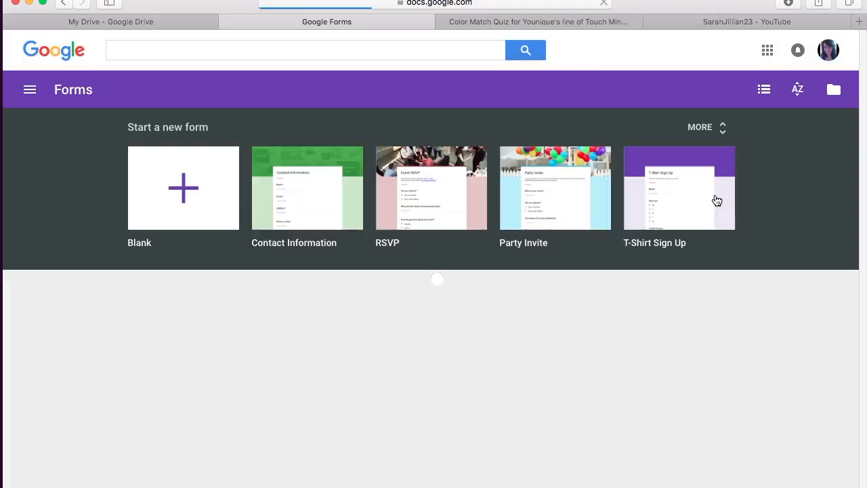